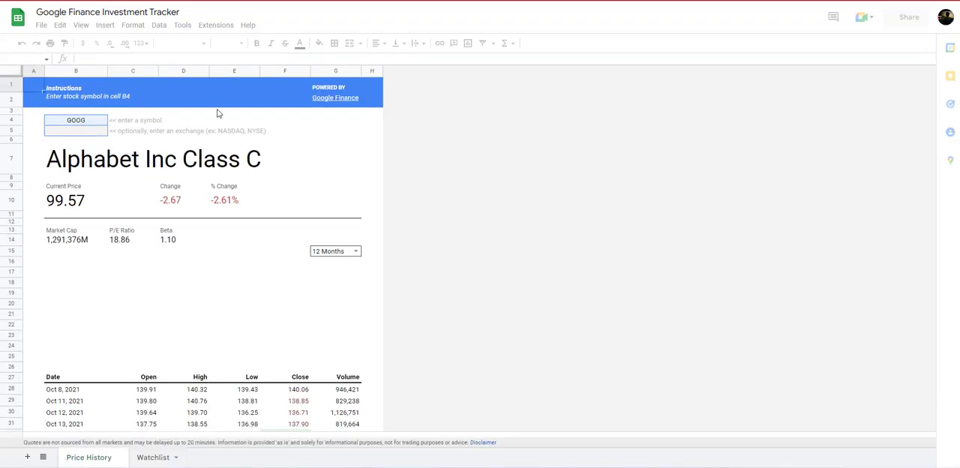
Look through the historical price rows of the Price History sheet and return to its beginning.
scroll(214, 120, "down", 10)
scroll(213, 121, "down", 12)
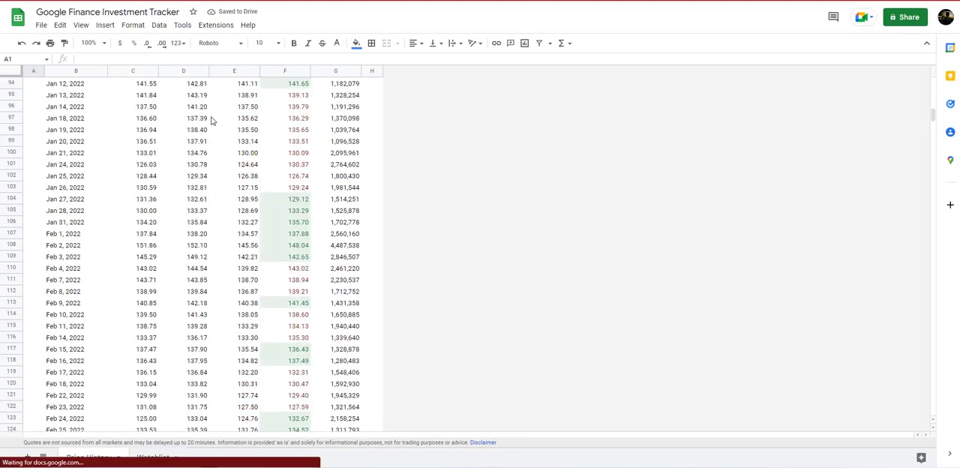
left_click_drag(933, 133, 547, 30)
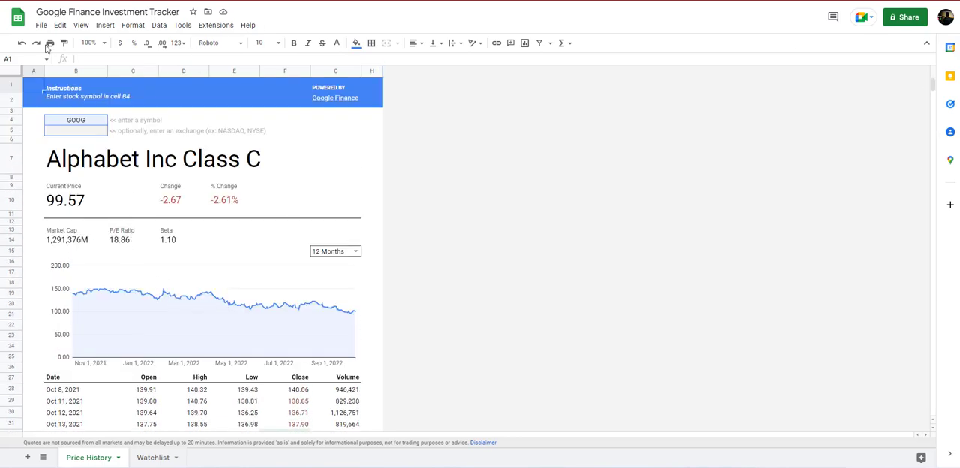
Return to the template gallery and create a spreadsheet from the Weekly time sheet template in the Work section.
key("alt+Left")
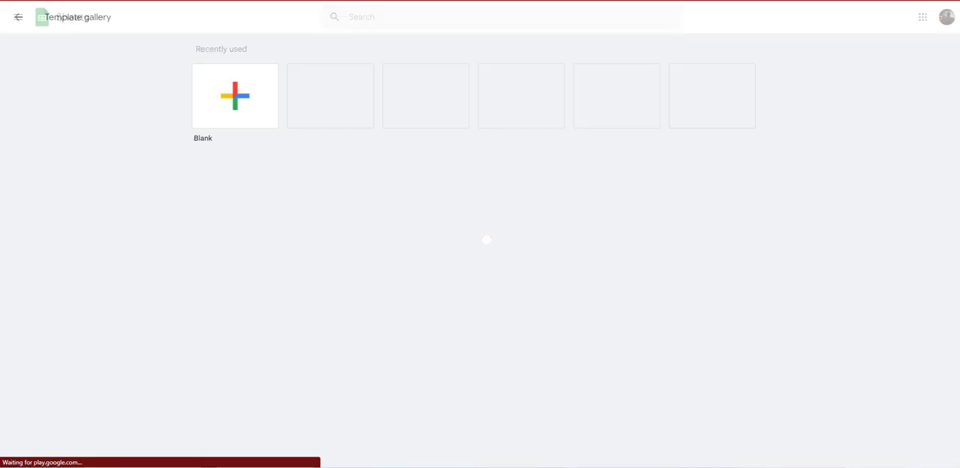
scroll(356, 259, "down", 2)
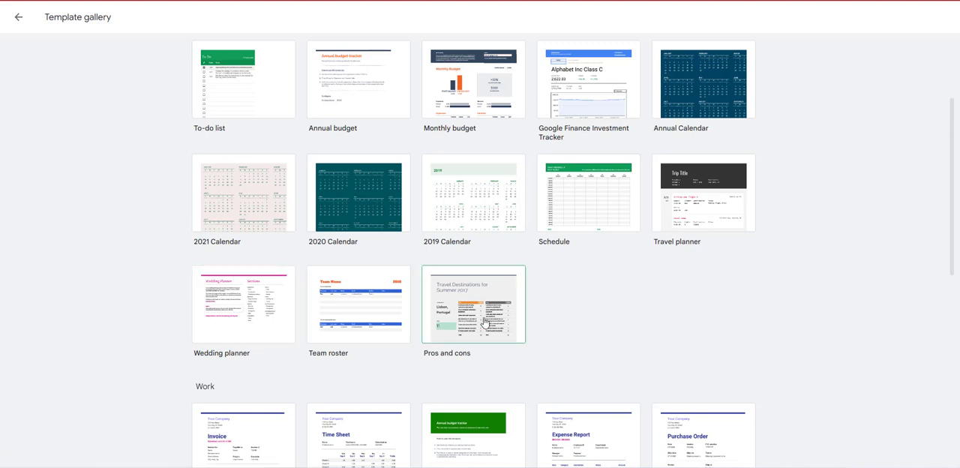
scroll(478, 310, "down", 3)
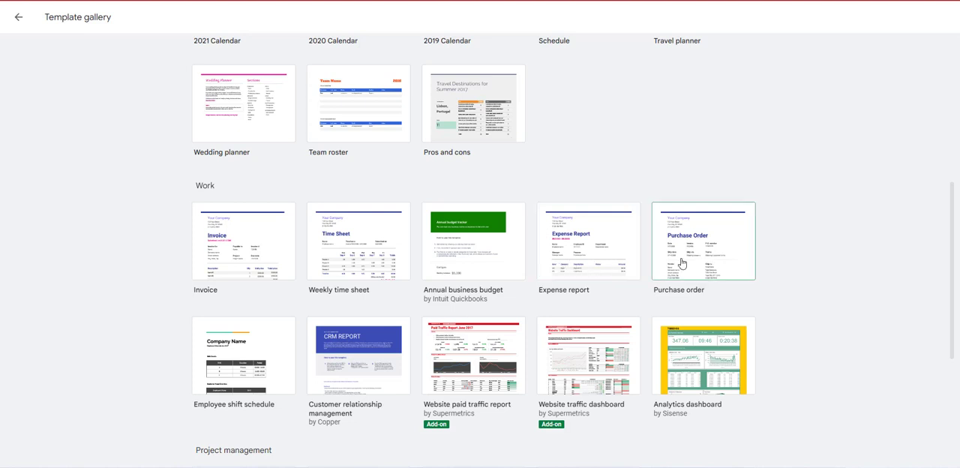
left_click(367, 260)
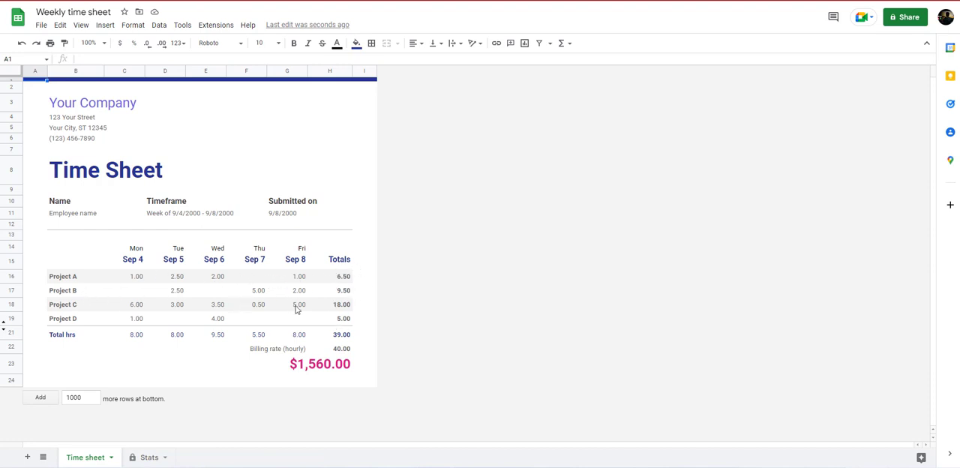
Examine the time sheet's project names, the Totals column for each project, the total hours and the billed amount.
left_click(66, 279)
left_click(60, 292)
left_click(65, 306)
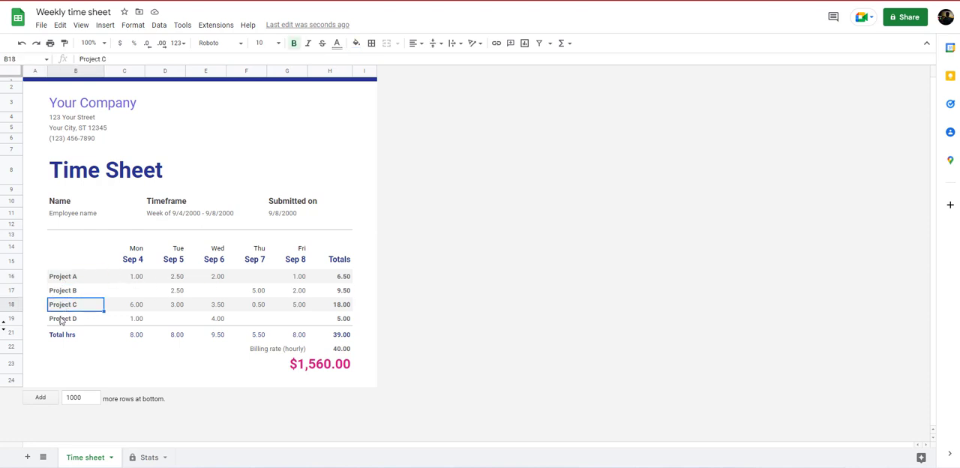
left_click(63, 321)
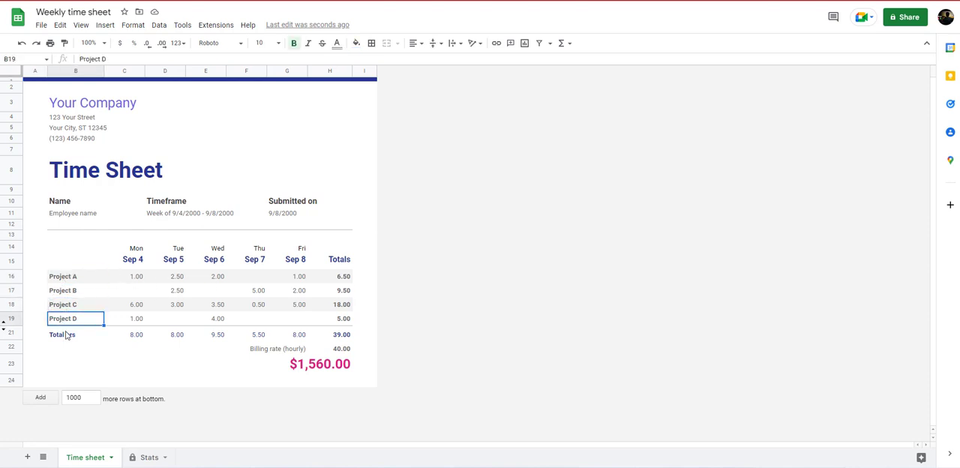
left_click(63, 293)
left_click(69, 280)
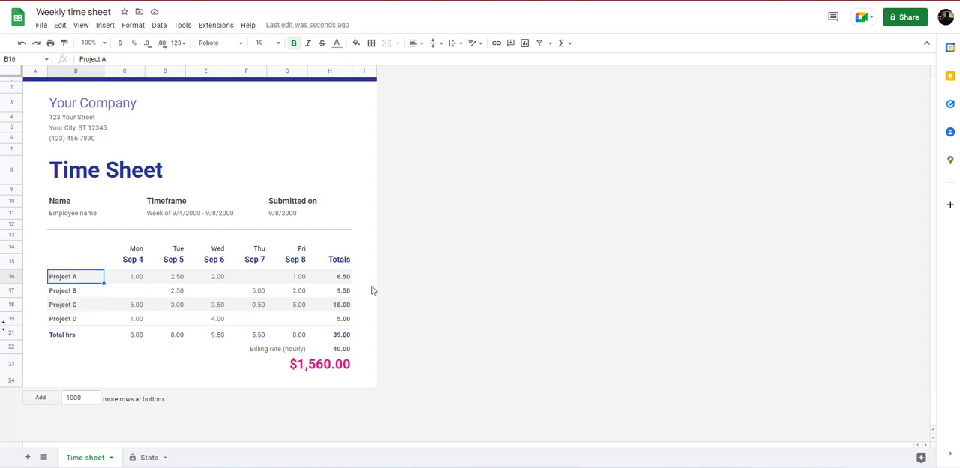
left_click_drag(338, 276, 341, 319)
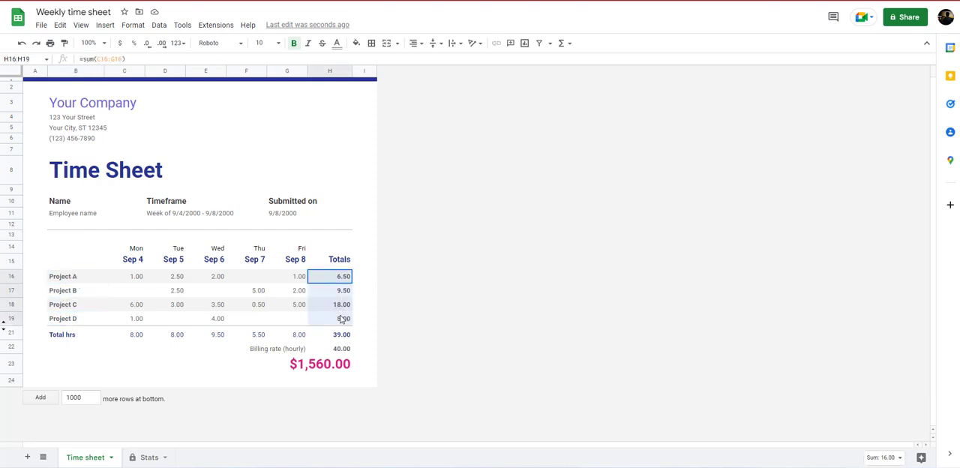
left_click(285, 365)
left_click(491, 314)
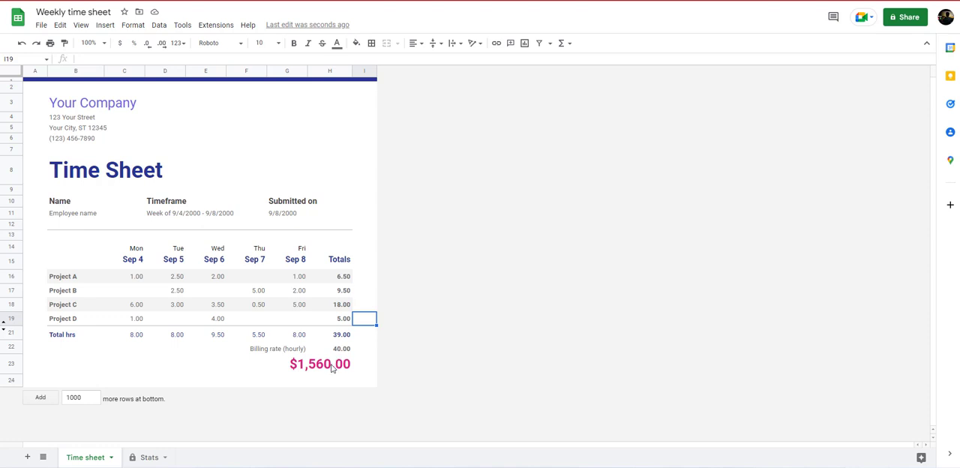
left_click(342, 335)
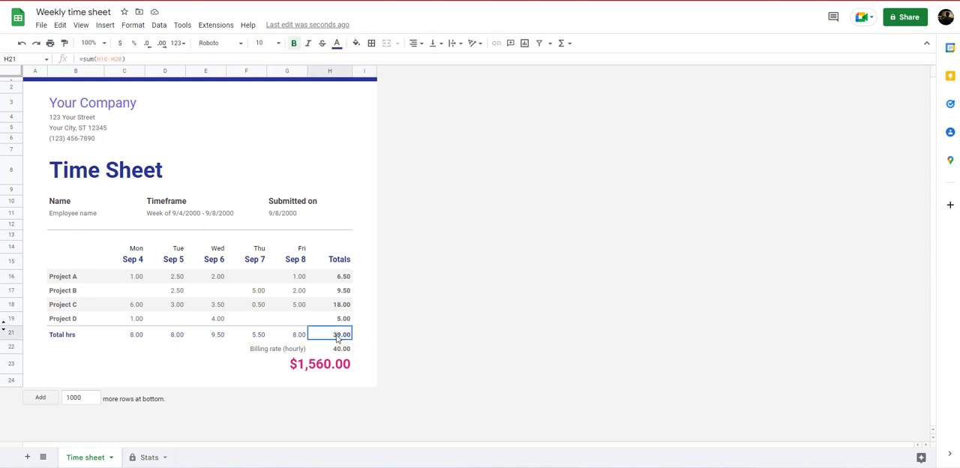
key("Right")
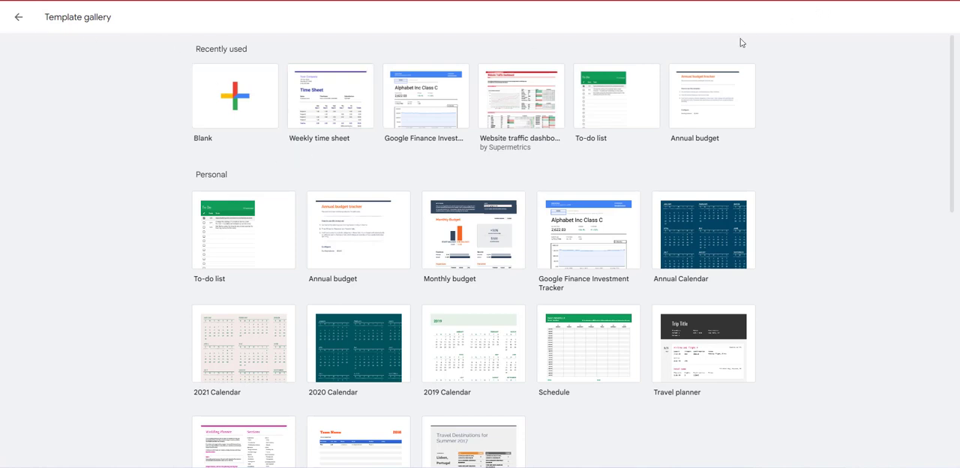
Leave the template gallery for the Sheets home list and open the Office work spreadsheet.
scroll(645, 92, "down", 10)
scroll(240, 220, "up", 10)
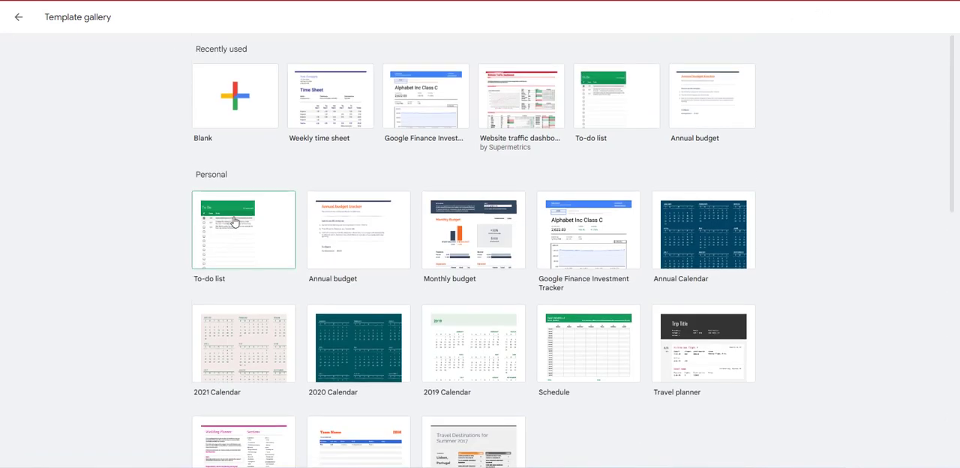
left_click(20, 17)
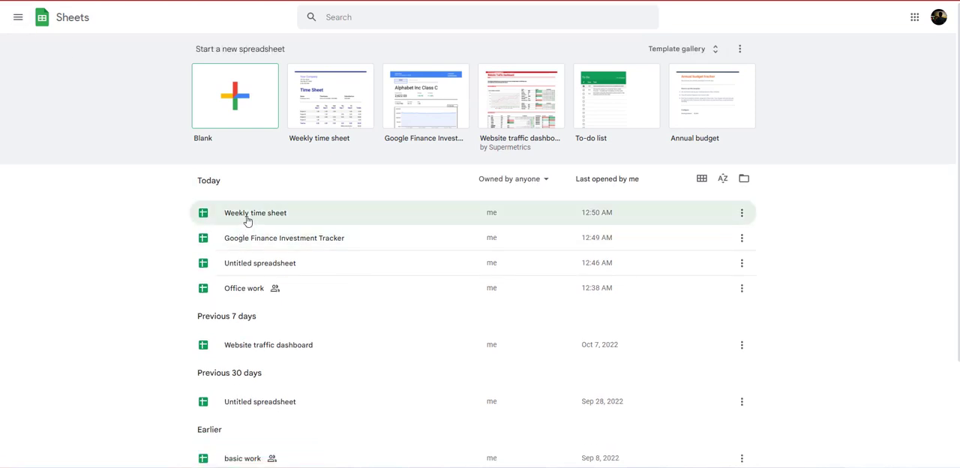
left_click(244, 289)
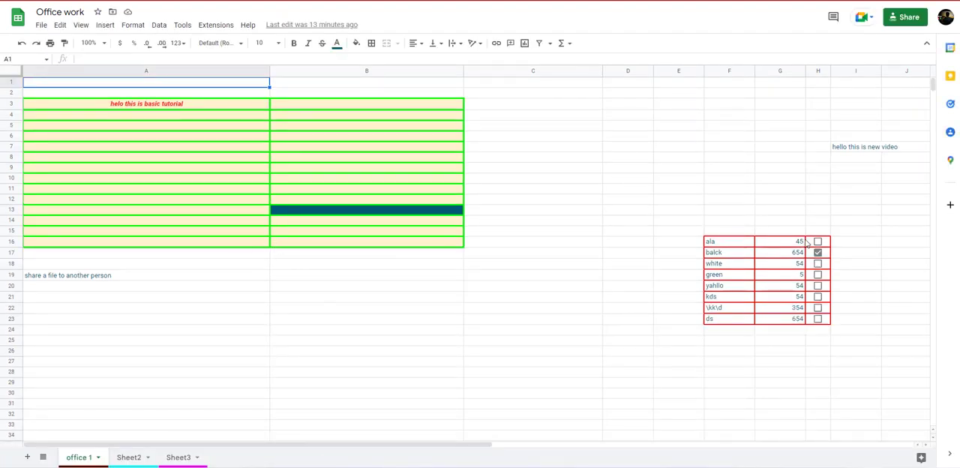
Remove the checkboxes beside the small table on the office 1 sheet by clearing H15:H23.
left_click_drag(819, 235, 821, 321)
key("Delete")
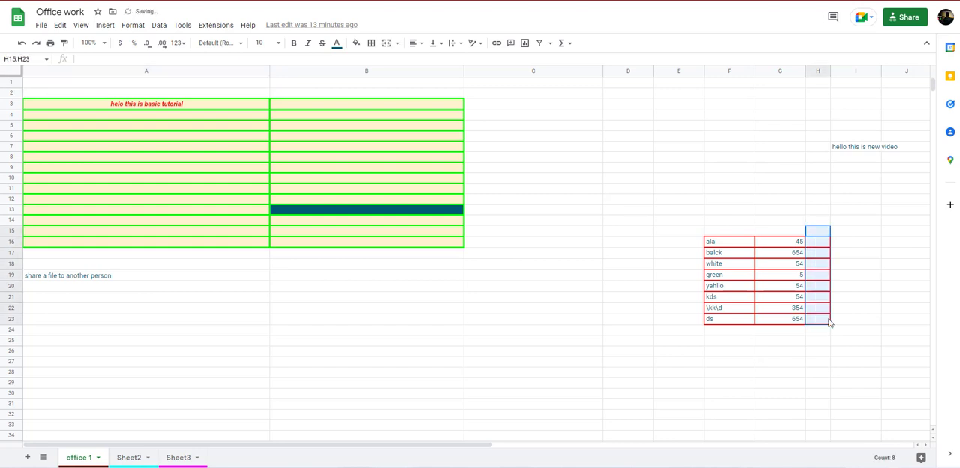
left_click(274, 341)
Look through Sheet2 and Sheet3, and hide Sheet2.
left_click(131, 456)
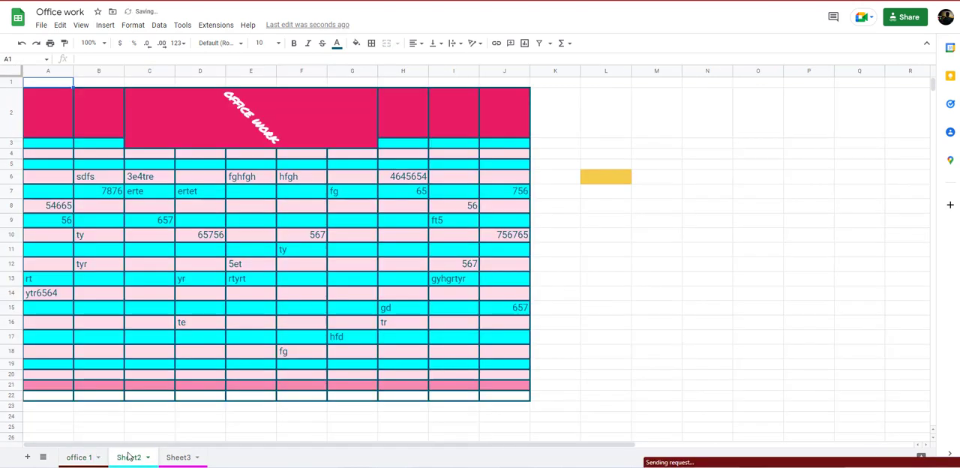
left_click(171, 460)
left_click(129, 457)
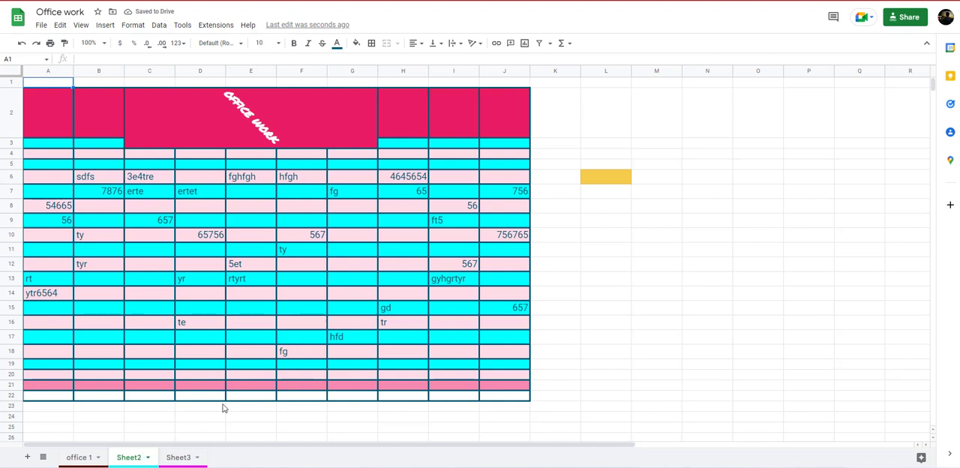
right_click(136, 460)
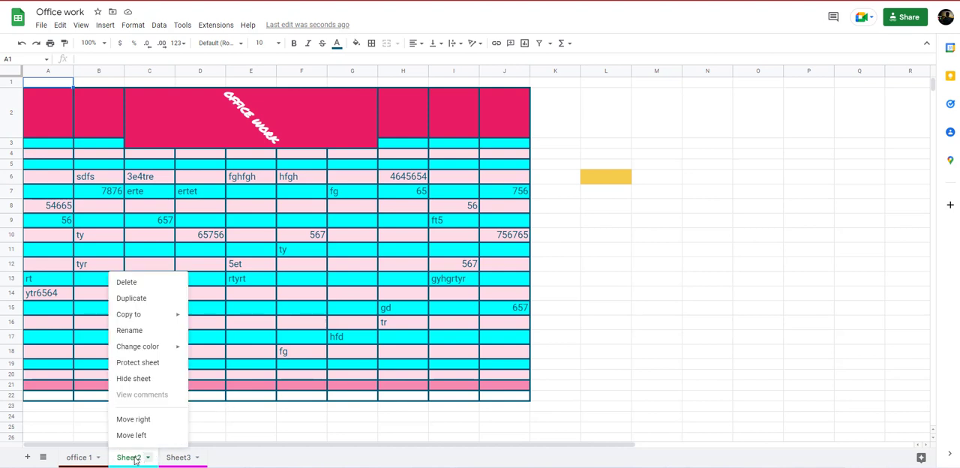
left_click(149, 382)
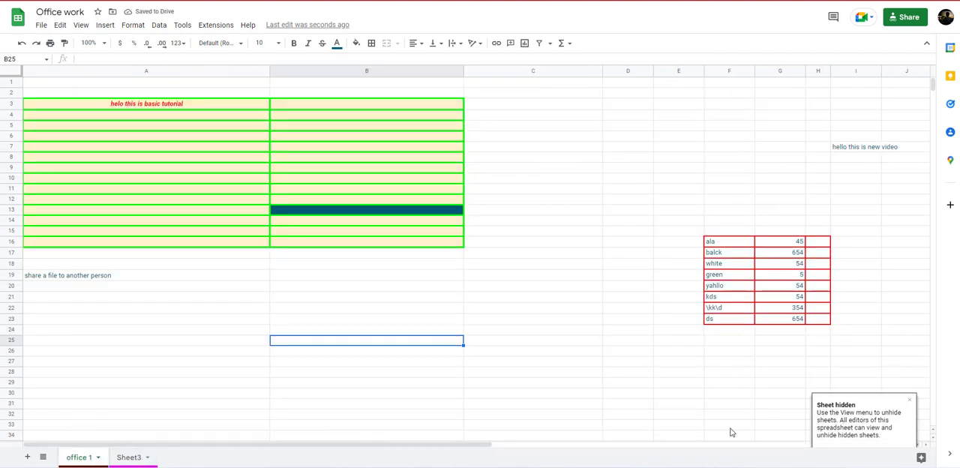
Hide Sheet3 in the Office work spreadsheet.
right_click(125, 463)
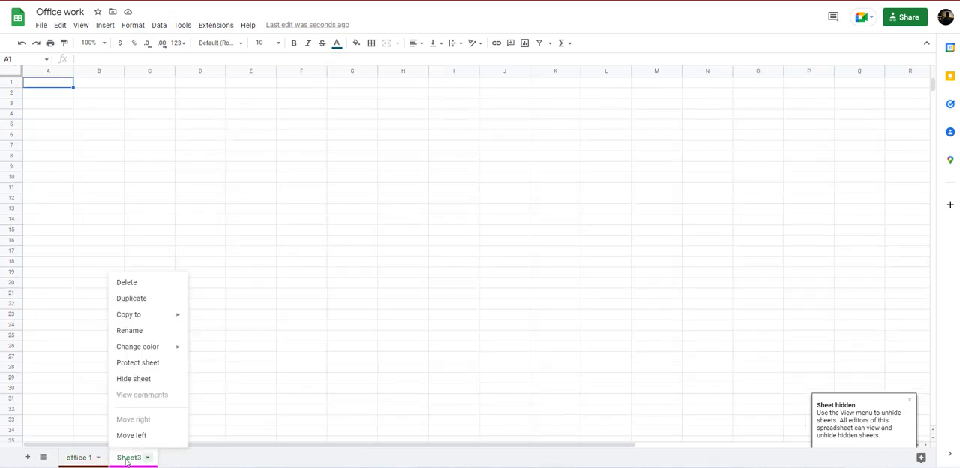
mouse_move(131, 312)
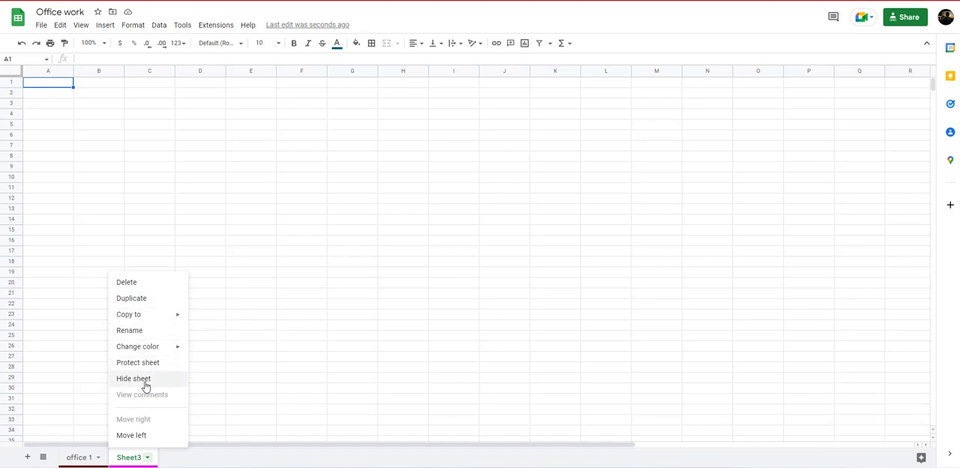
left_click(146, 386)
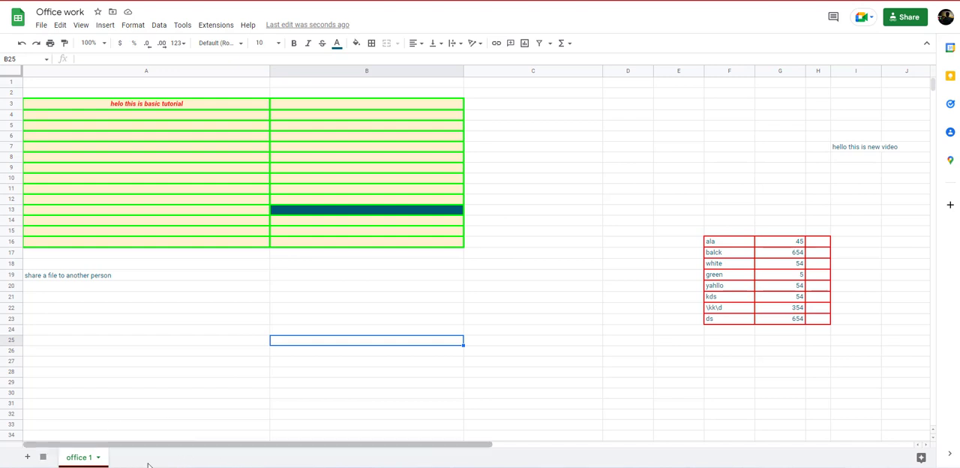
Unhide Sheet2 and Sheet3 by choosing each from the list of all sheets.
left_click(43, 458)
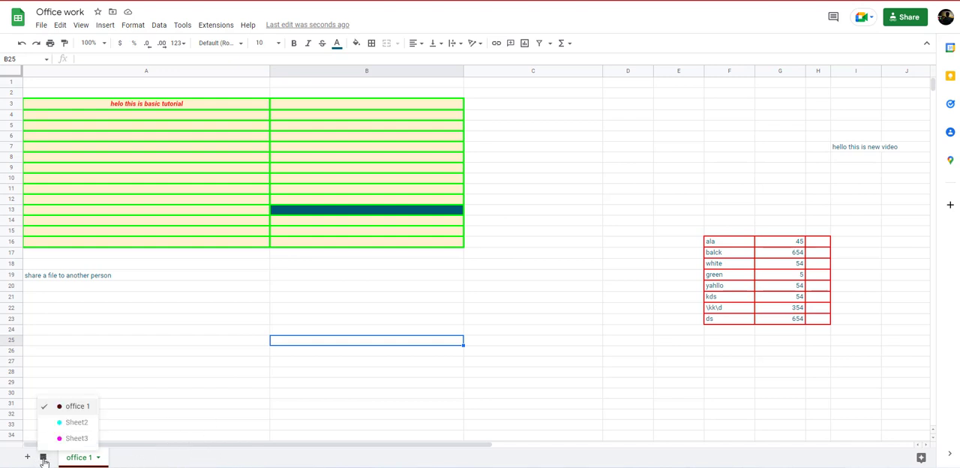
left_click(67, 425)
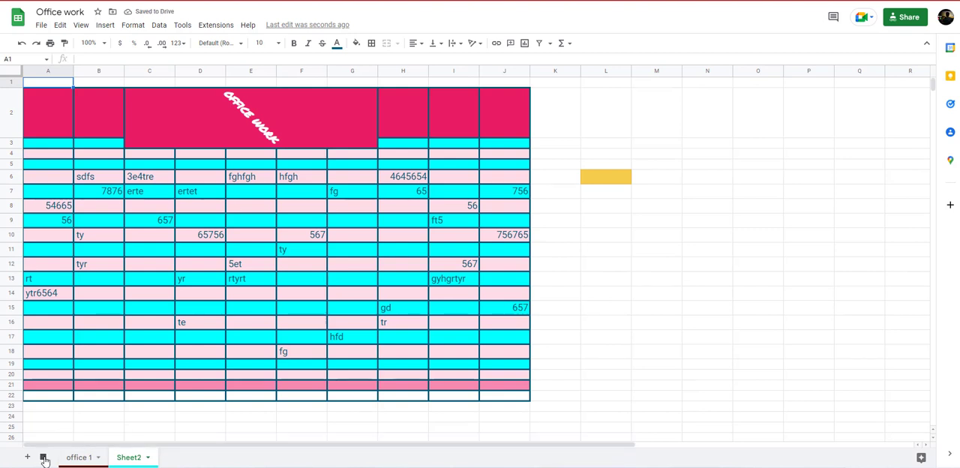
left_click(43, 457)
left_click(60, 439)
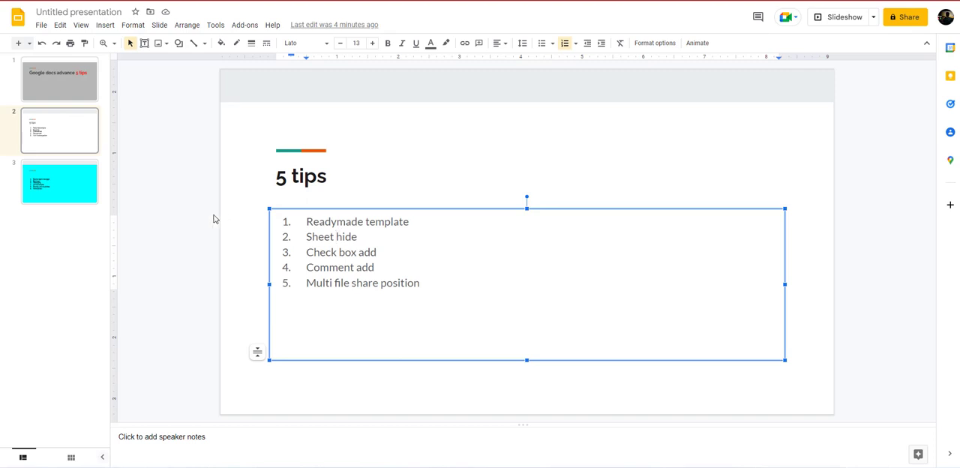
Switch to the Google Slides presentation and highlight the "Check box add" tip on the 5 tips slide.
left_click_drag(380, 252, 304, 250)
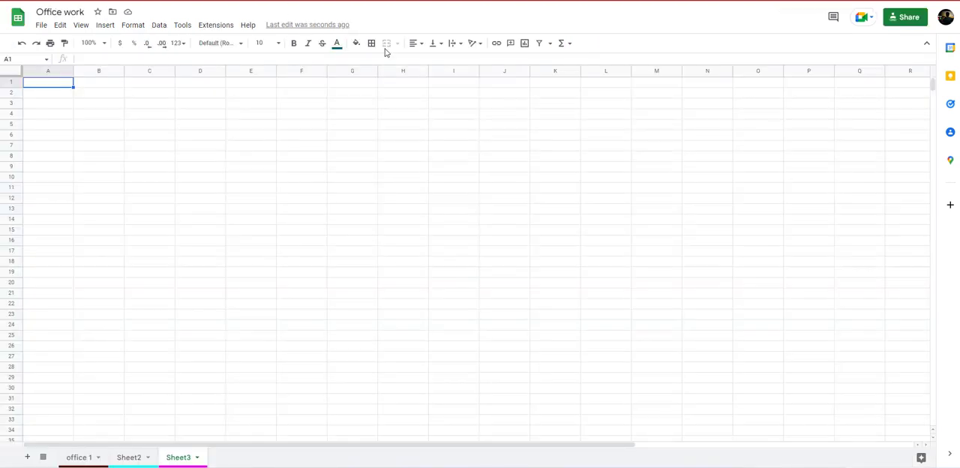
Switch back to the Office work spreadsheet and narrow column K to about half its width on Sheet2.
left_click(125, 457)
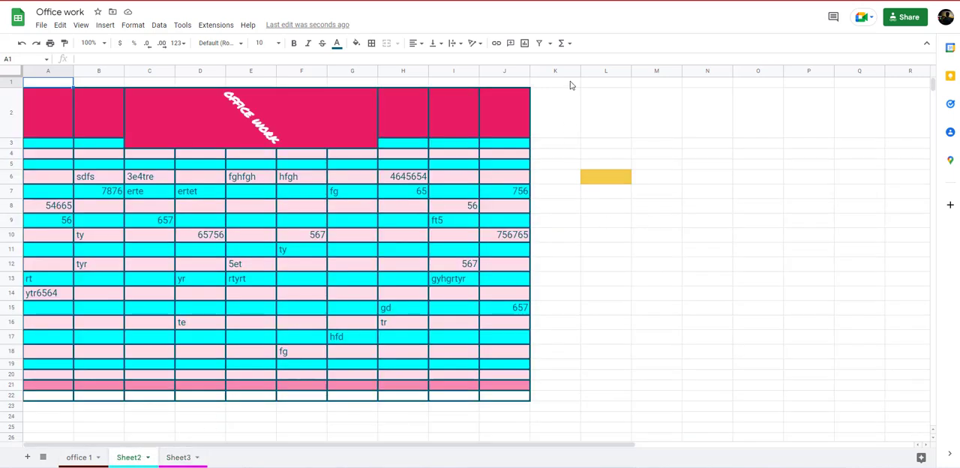
left_click_drag(474, 194, 508, 351)
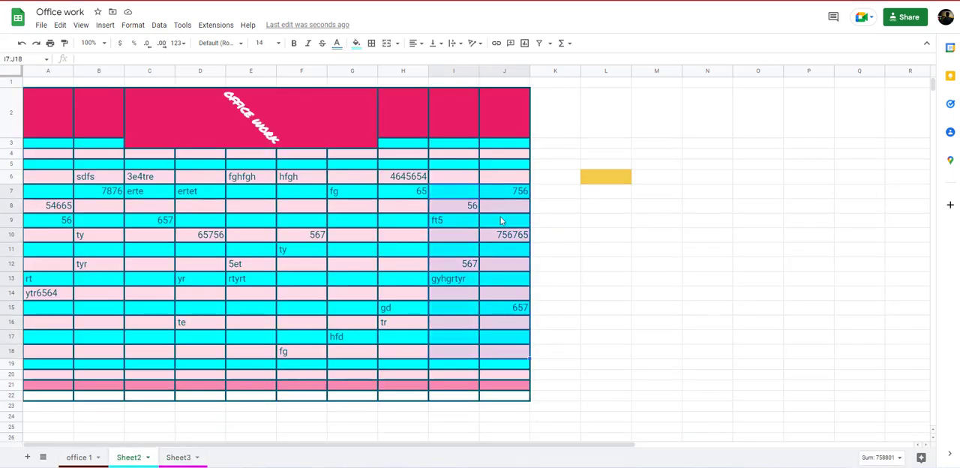
left_click(574, 127)
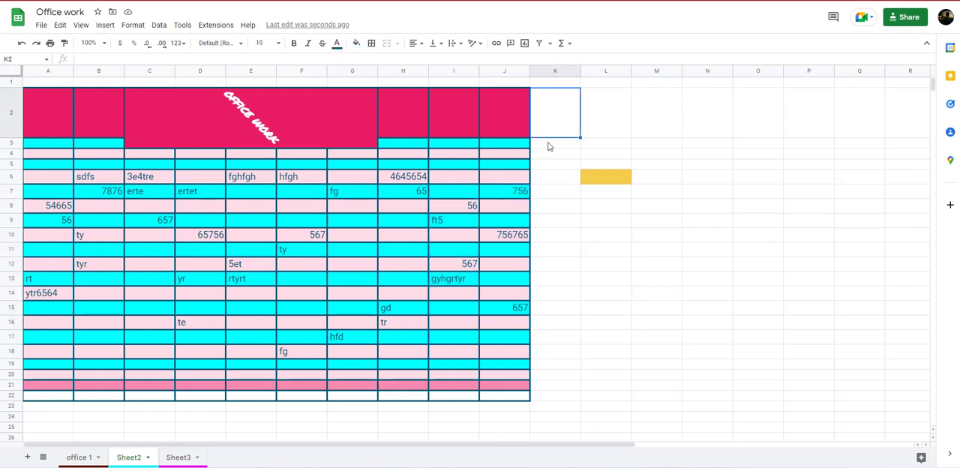
left_click_drag(580, 72, 556, 72)
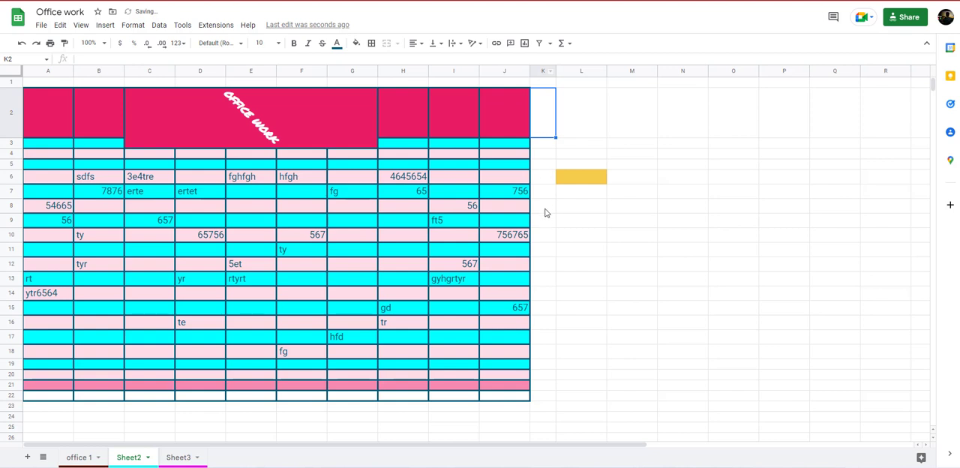
Select cells K3:K22 in the narrow column beside the table on Sheet2.
left_click_drag(546, 144, 529, 398)
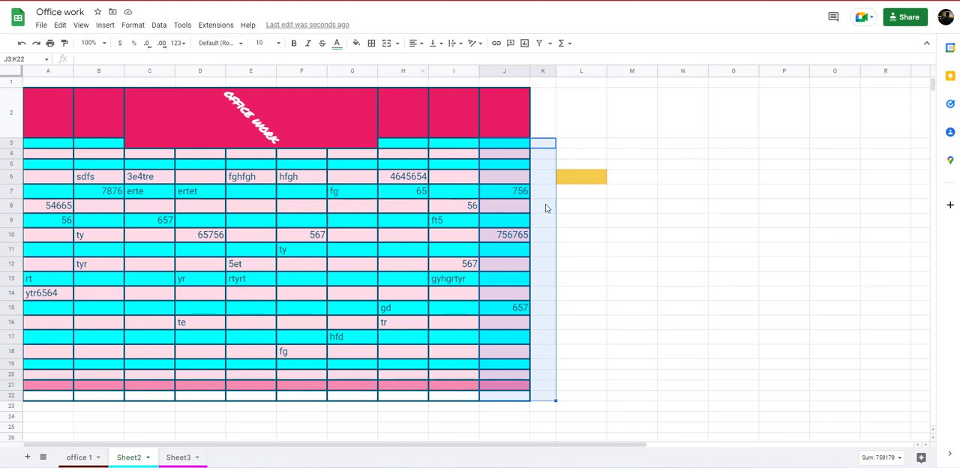
left_click(637, 205)
left_click_drag(546, 144, 534, 397)
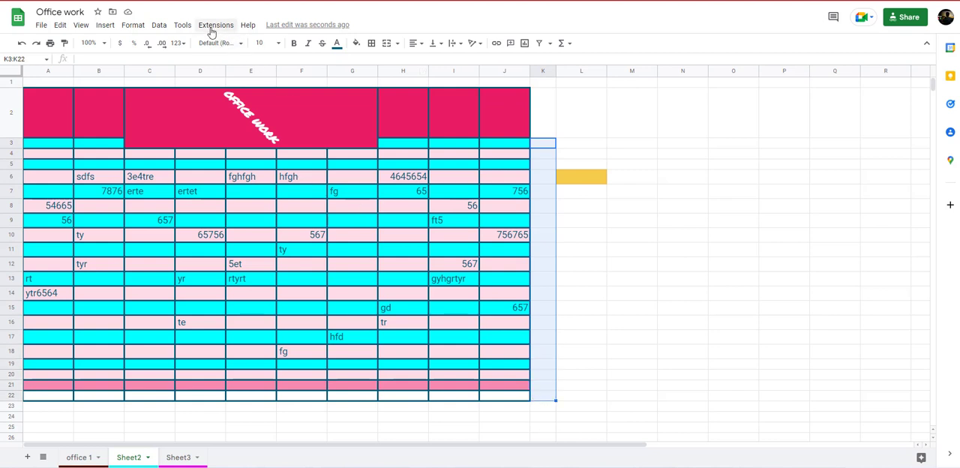
left_click(183, 25)
mouse_move(144, 24)
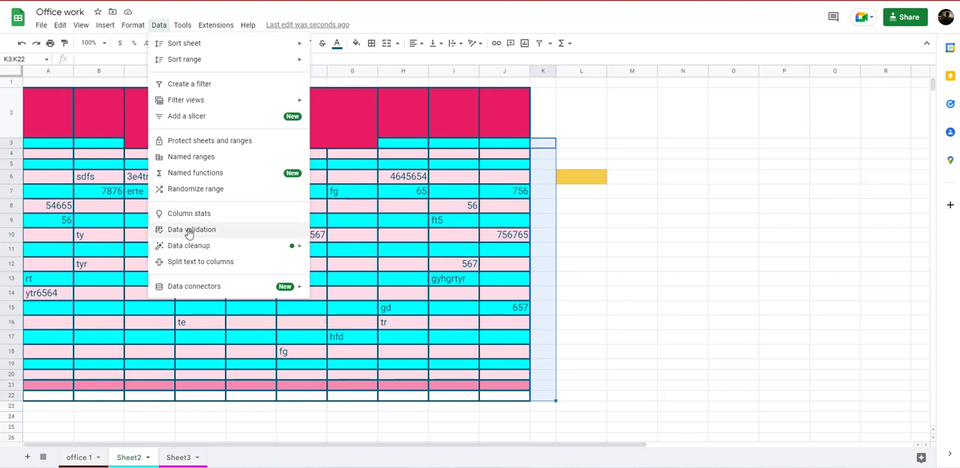
left_click(109, 27)
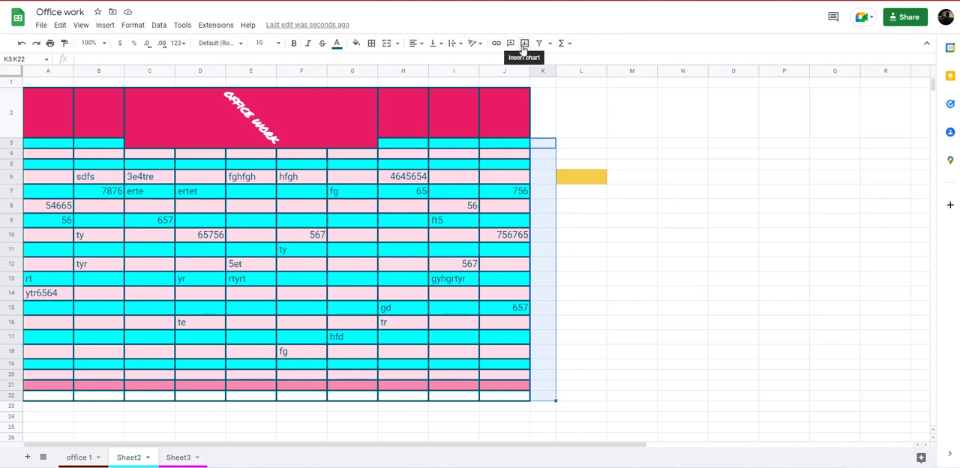
left_click(568, 45)
left_click(568, 45)
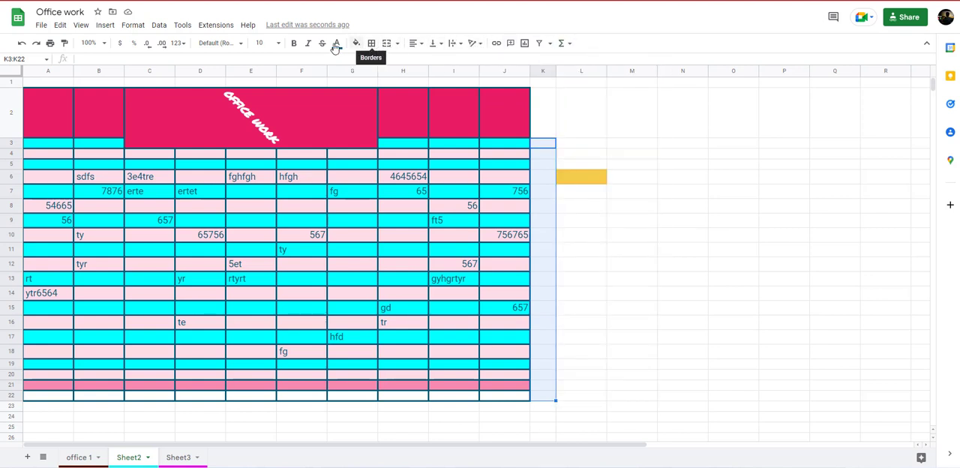
left_click(927, 48)
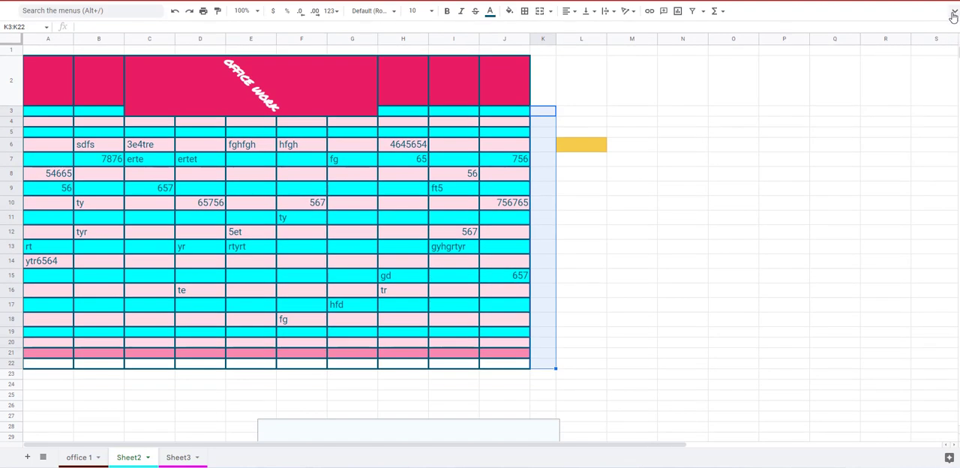
left_click(954, 11)
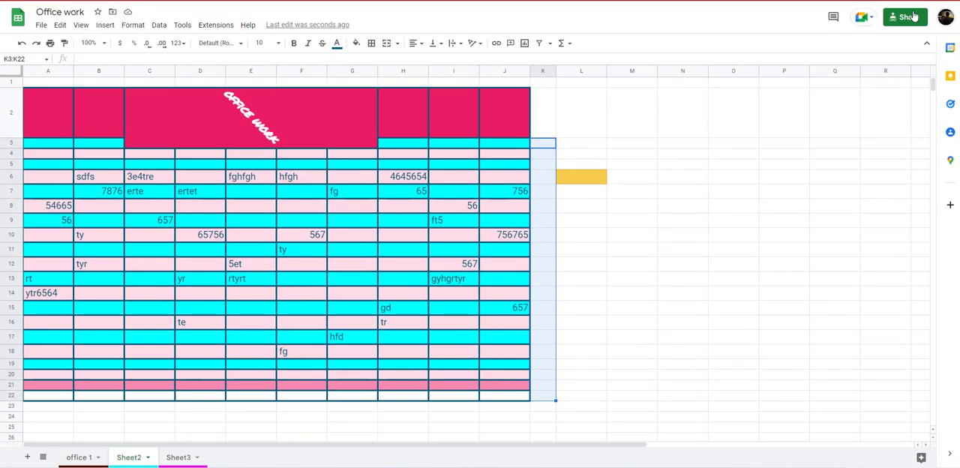
Insert checkboxes into the selected cells K3:K22.
left_click(139, 27)
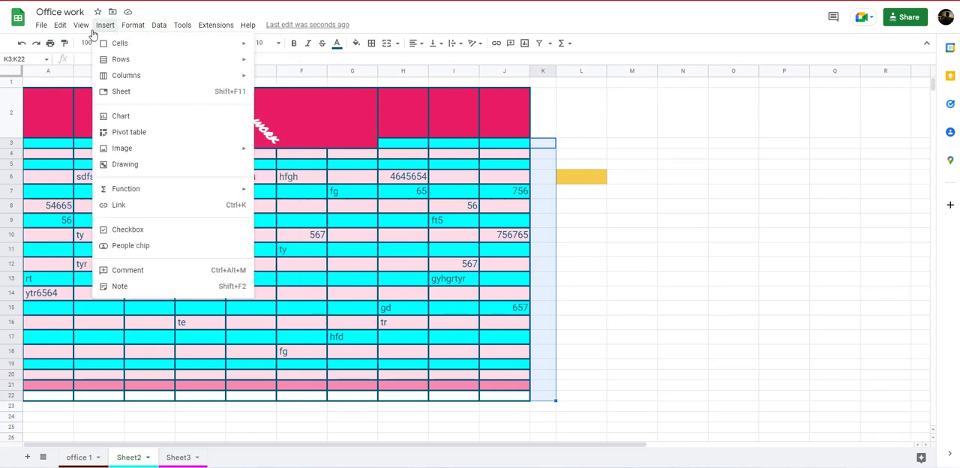
mouse_move(42, 33)
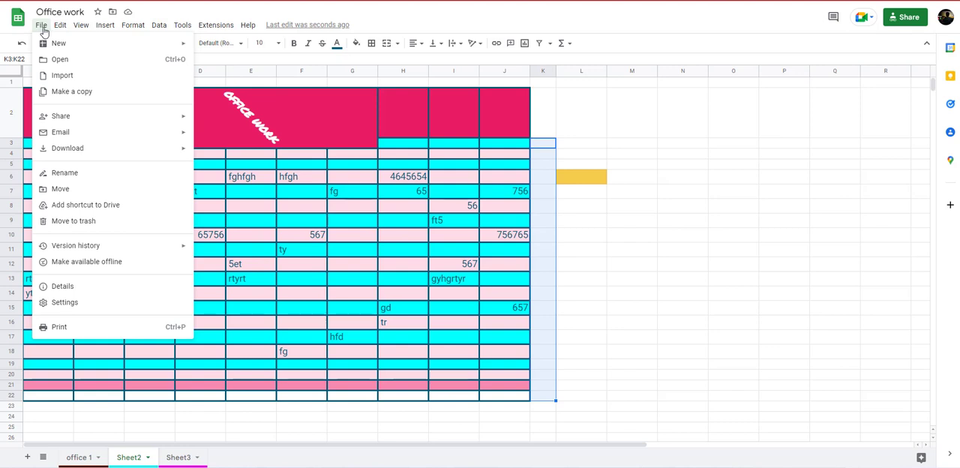
mouse_move(105, 31)
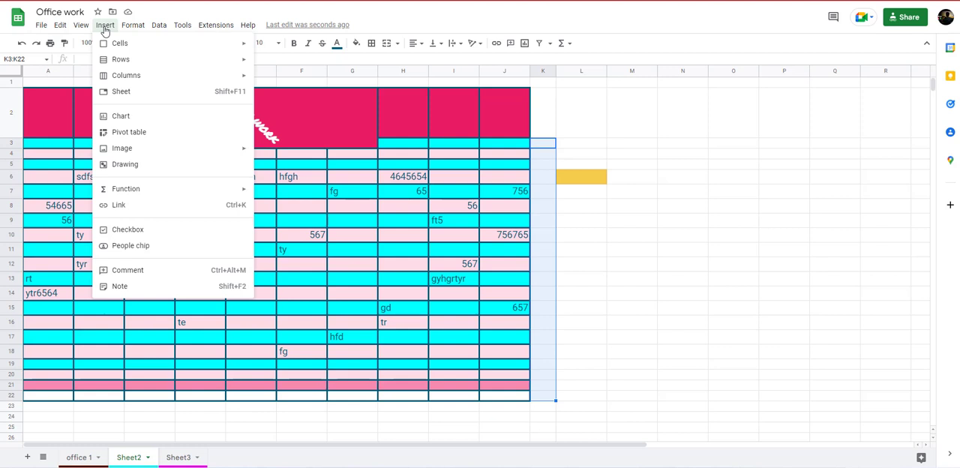
left_click(160, 231)
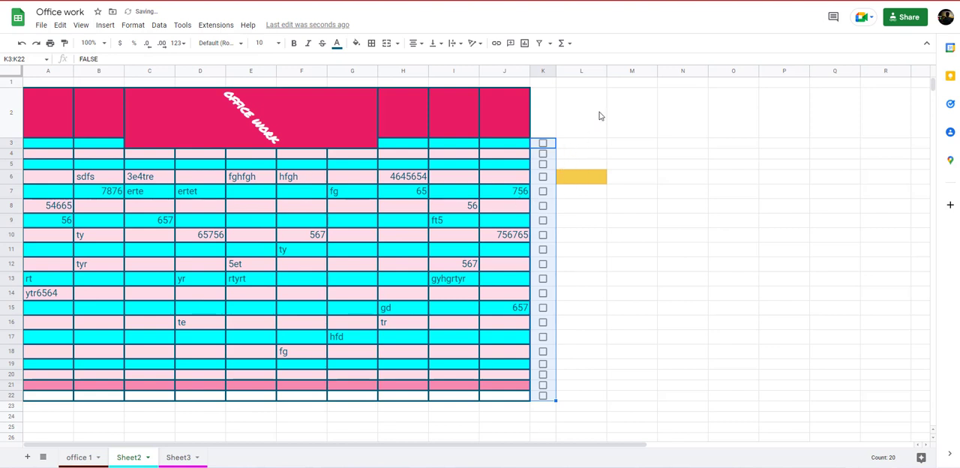
Add checkboxes to cells L3:L22 through data validation with Checkbox as the criteria, and save the rule.
left_click_drag(578, 144, 587, 400)
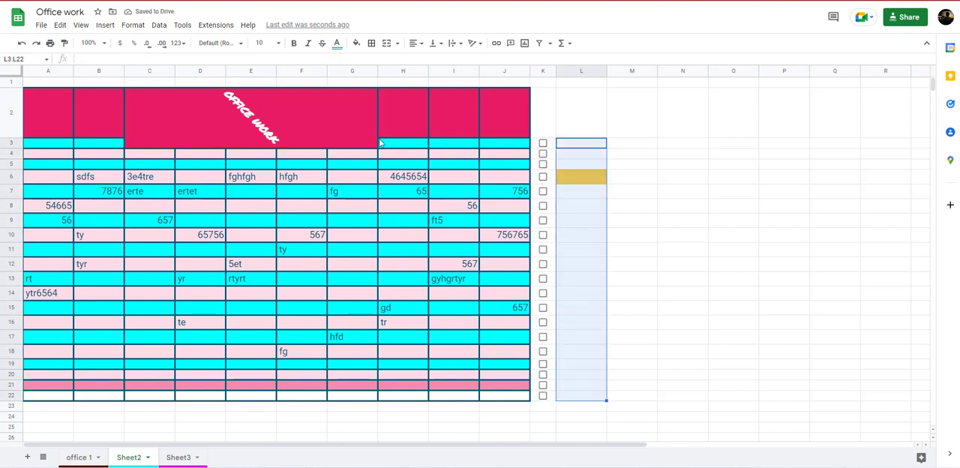
left_click(183, 27)
mouse_move(164, 30)
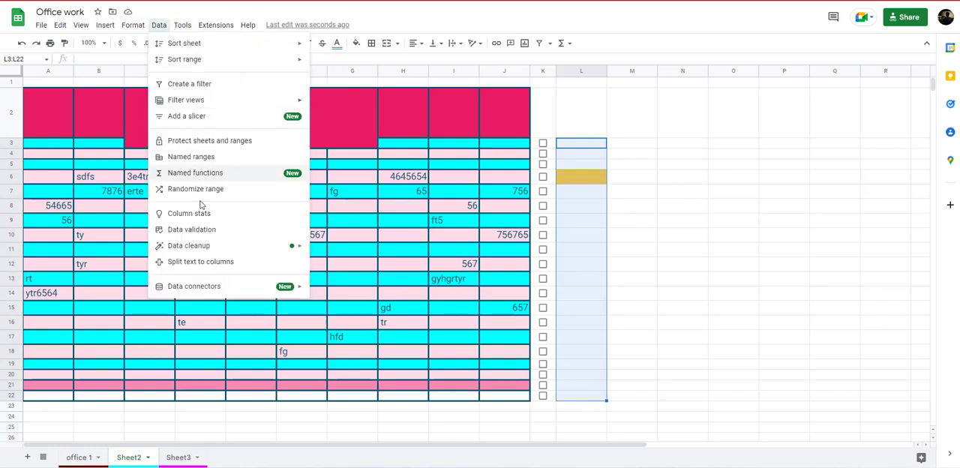
left_click(192, 230)
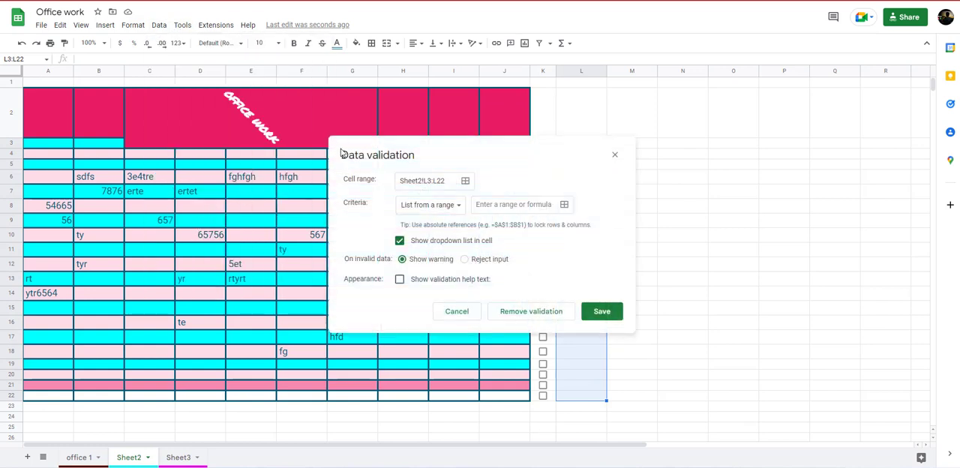
left_click(454, 210)
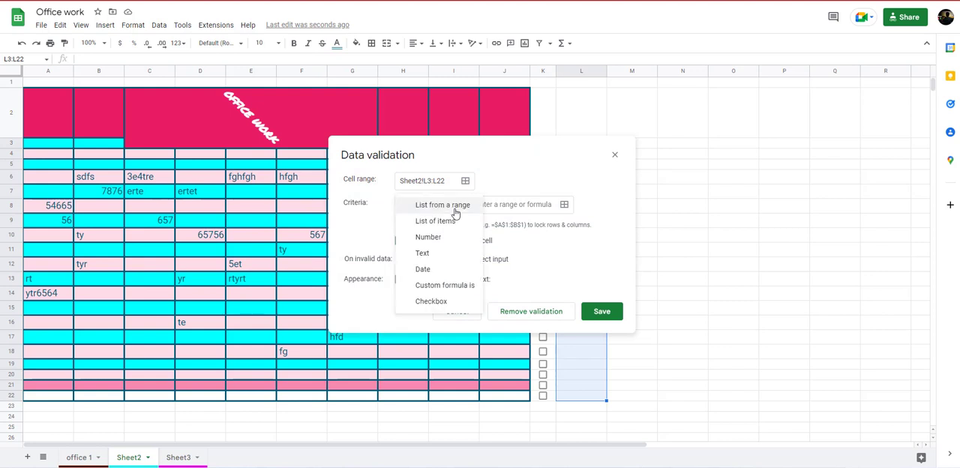
left_click(441, 302)
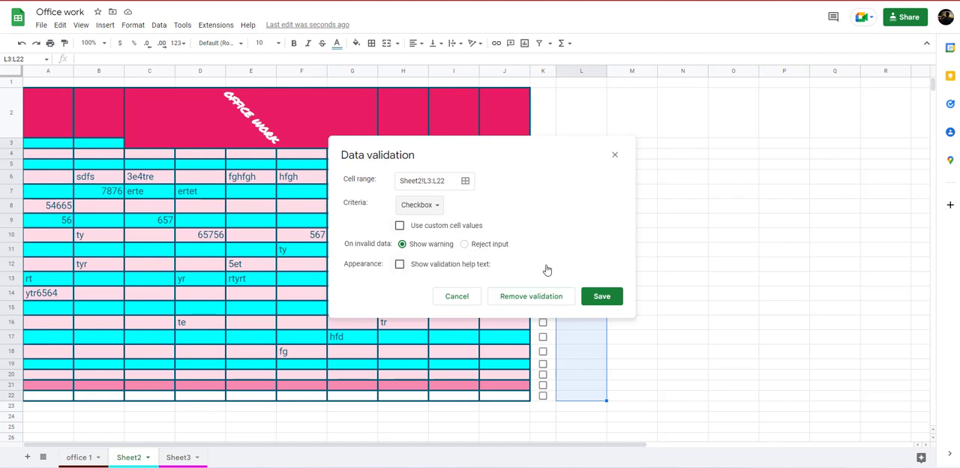
left_click(603, 299)
left_click(675, 177)
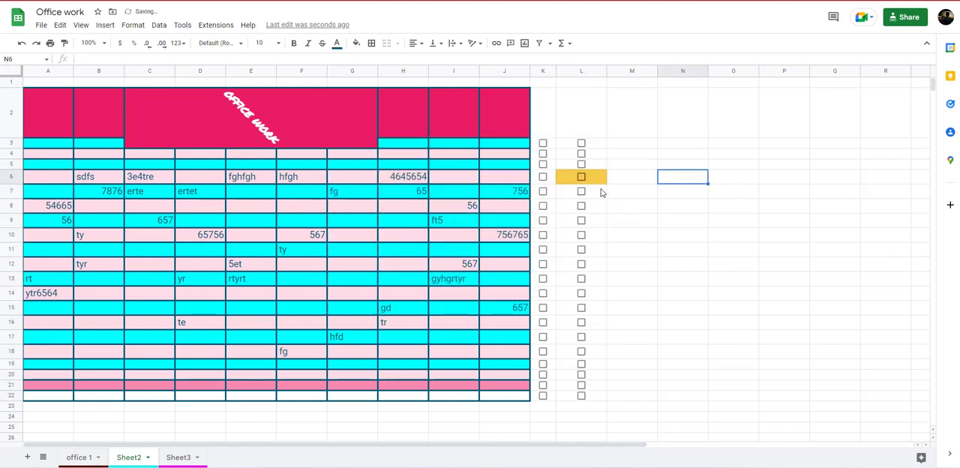
Clear the yellow fill from cell L6, leaving its checkbox unticked.
left_click(598, 180)
left_click(356, 43)
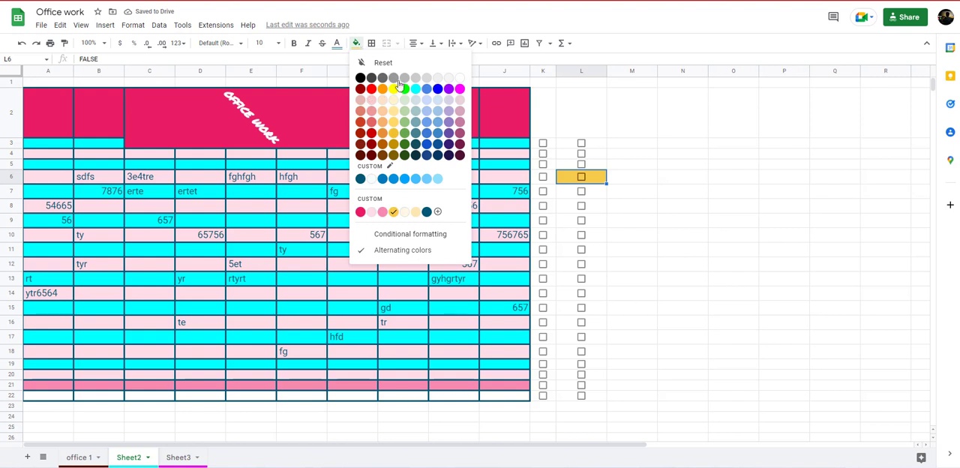
left_click(385, 66)
left_click(822, 136)
left_click(583, 177)
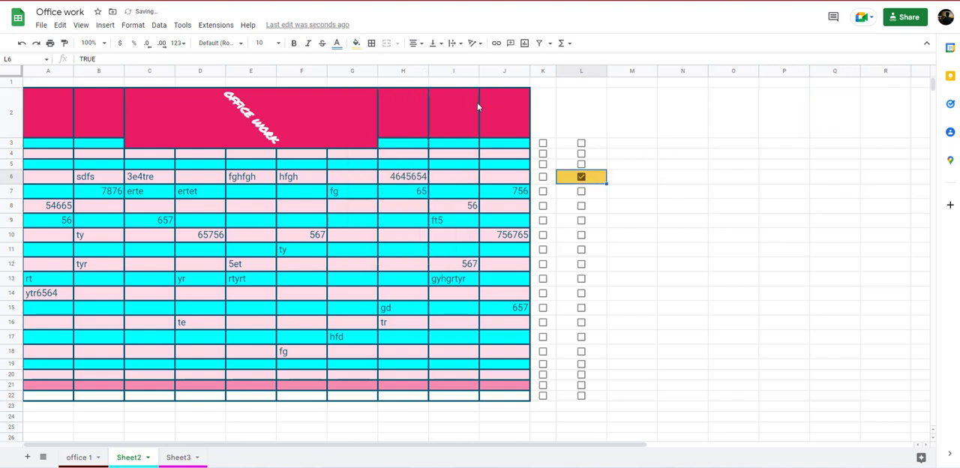
left_click(582, 177)
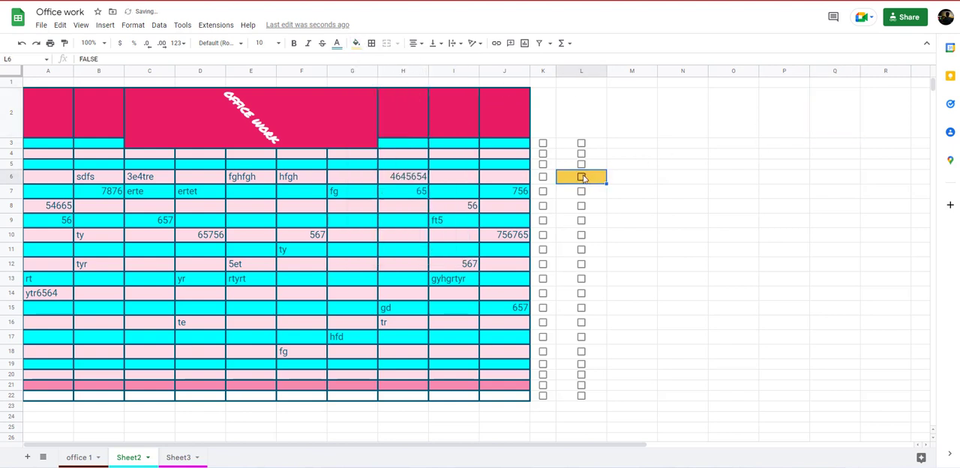
left_click(357, 43)
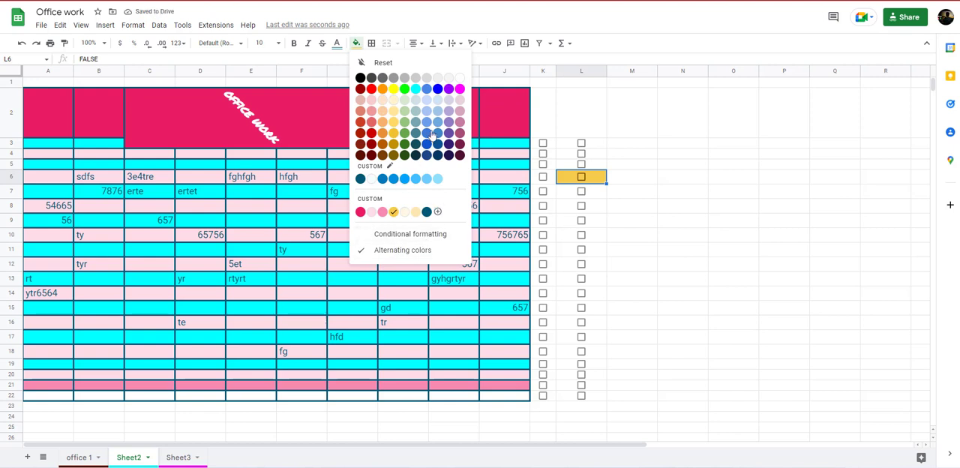
left_click(661, 156)
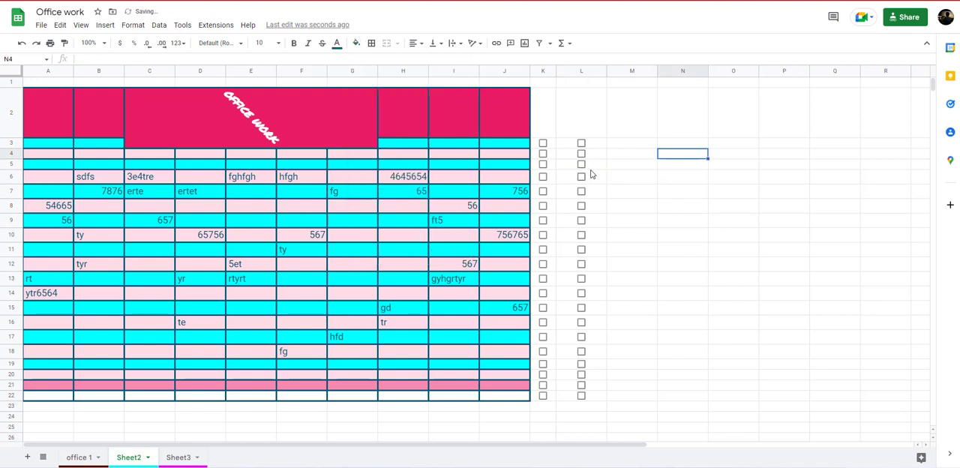
Tick the checkboxes in columns K and L for rows 7, 8 and 9.
left_click(467, 192)
left_click(511, 192)
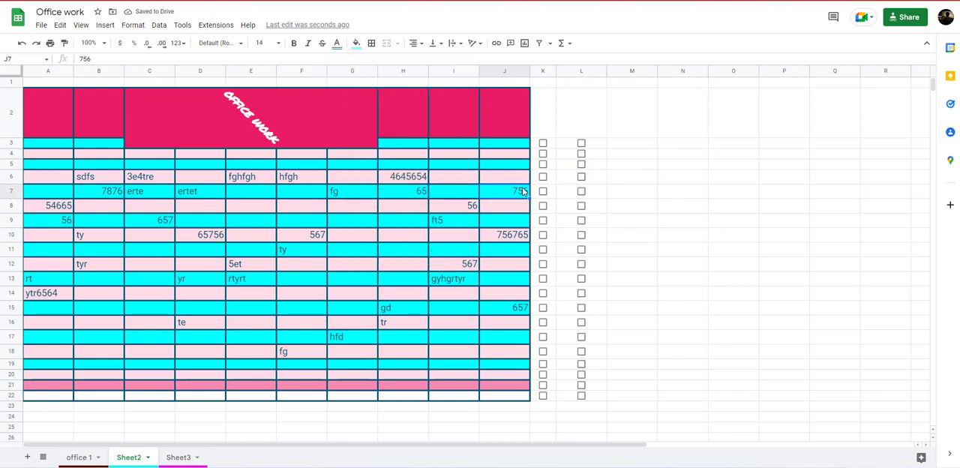
left_click(536, 192)
left_click(580, 192)
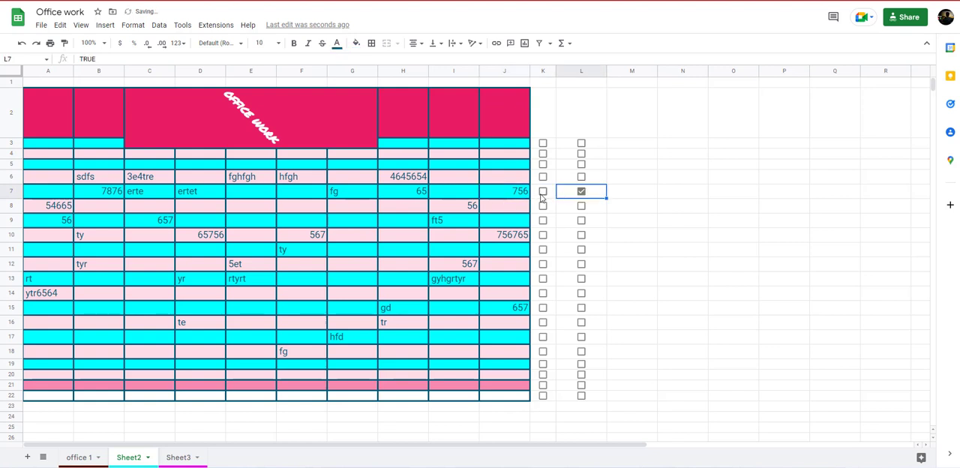
left_click(543, 193)
left_click(543, 207)
left_click(580, 207)
left_click(582, 222)
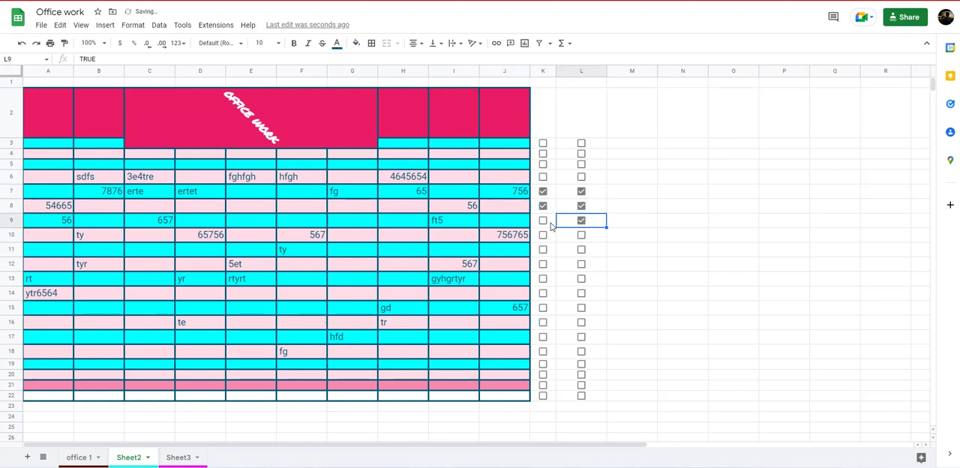
left_click(544, 222)
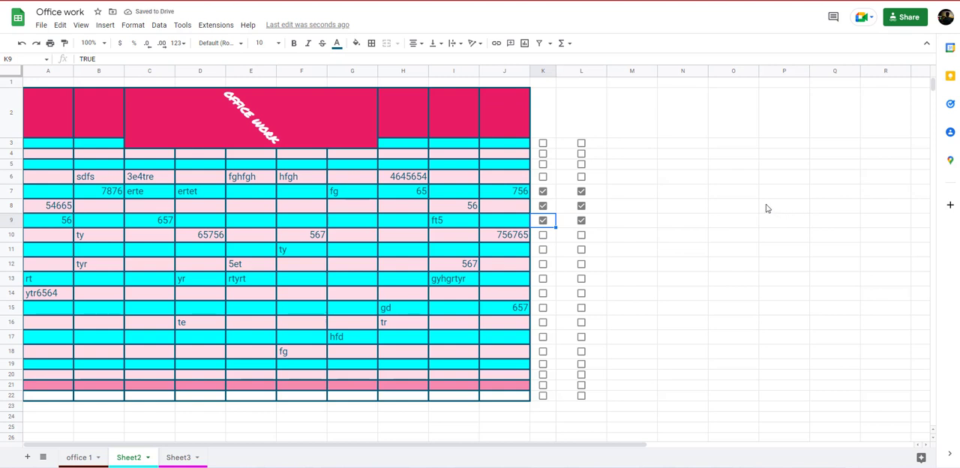
Switch to the Google Slides presentation and highlight the "Comment add" tip on the 5 tips slide.
left_click(495, 467)
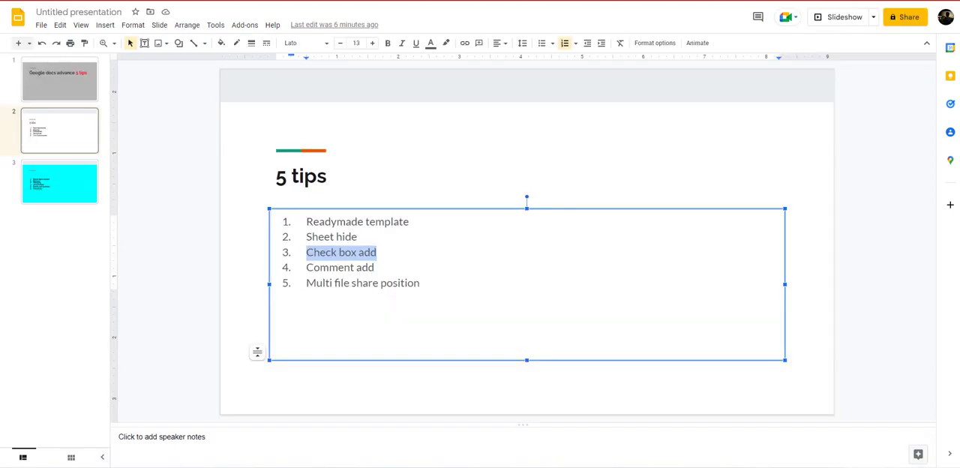
left_click(367, 268)
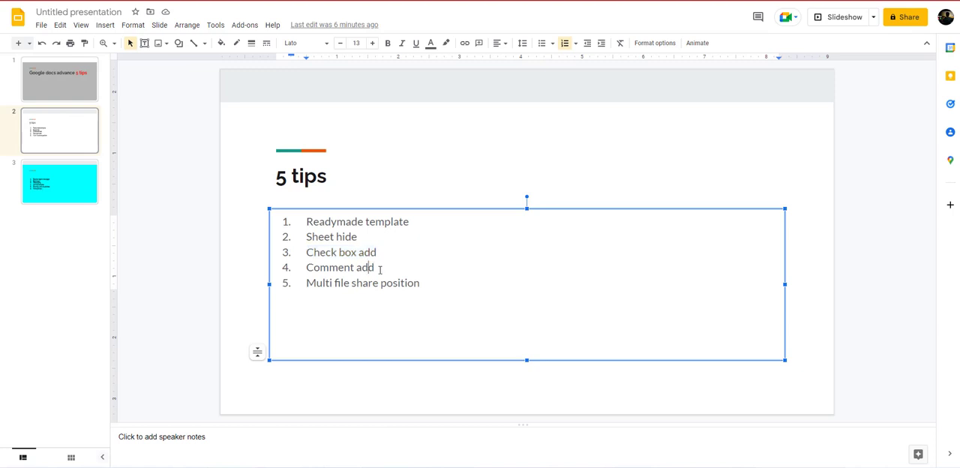
left_click_drag(380, 269, 294, 259)
left_click(301, 259)
left_click(581, 464)
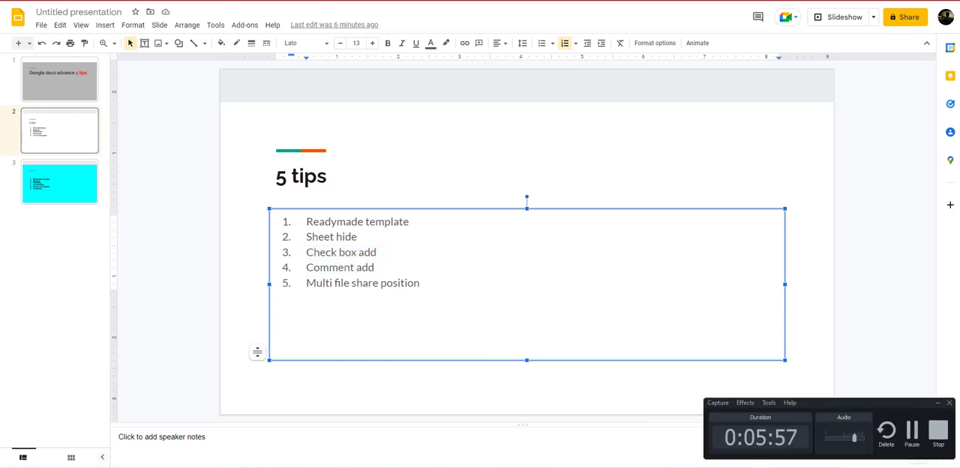
left_click(913, 431)
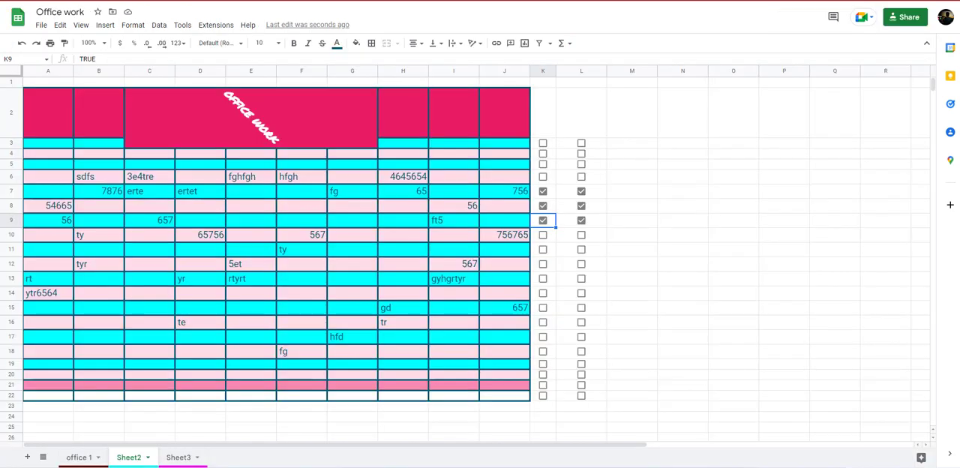
Post the comment "this is not working" on cell L10 of the Office work spreadsheet and mark it as resolved.
left_click(692, 280)
left_click(526, 237)
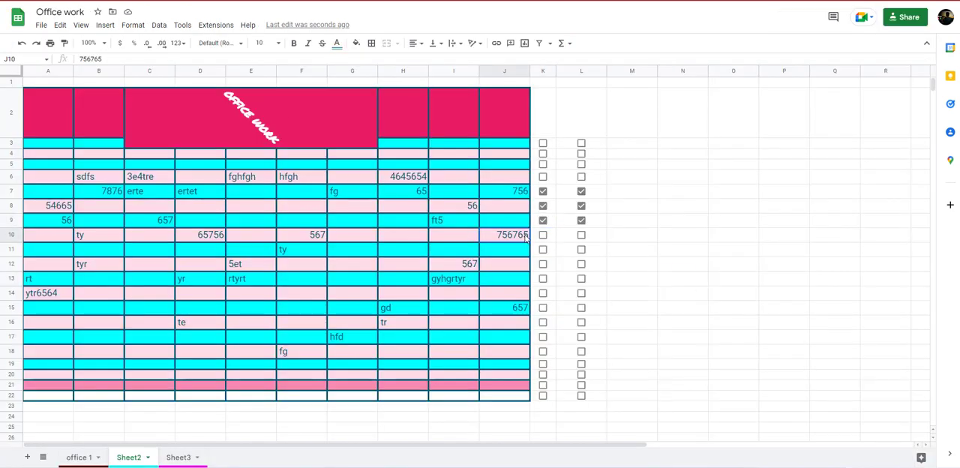
left_click(609, 240)
left_click(597, 238)
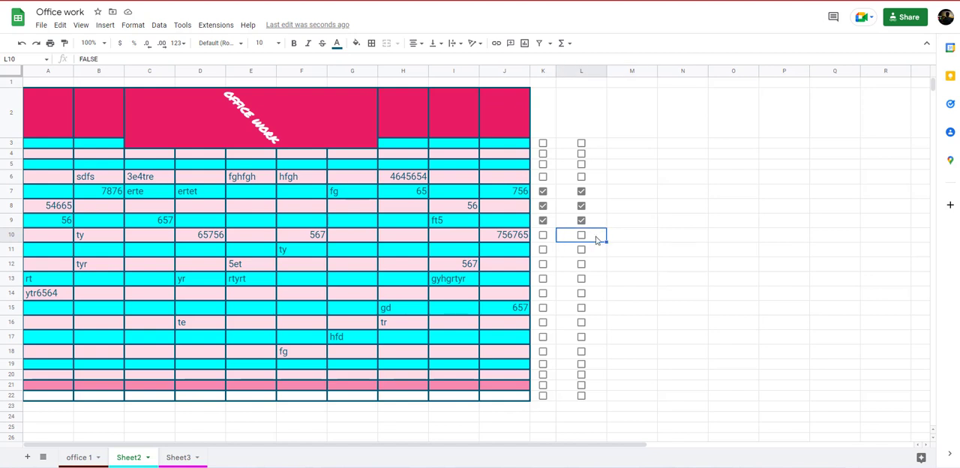
right_click(597, 238)
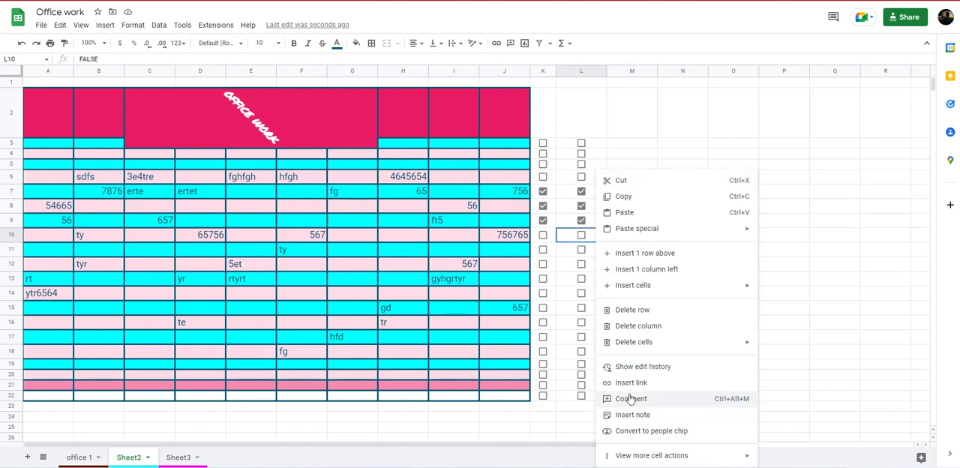
left_click(630, 399)
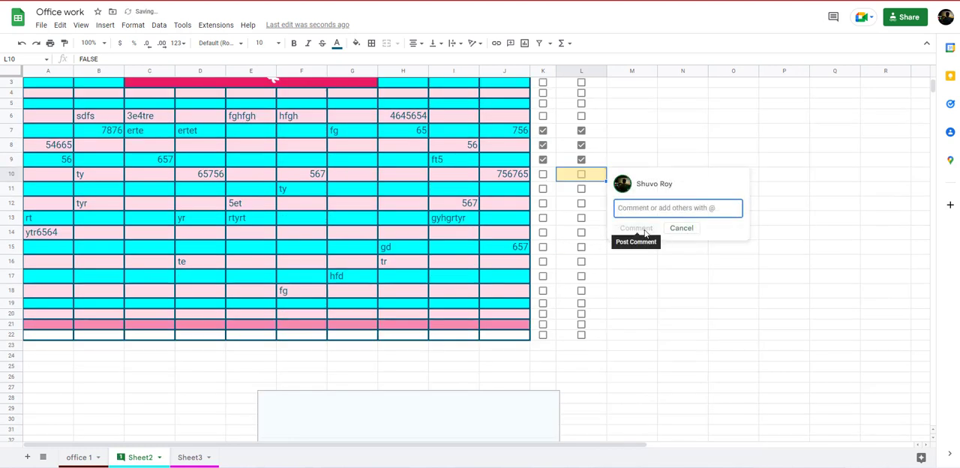
type("thi")
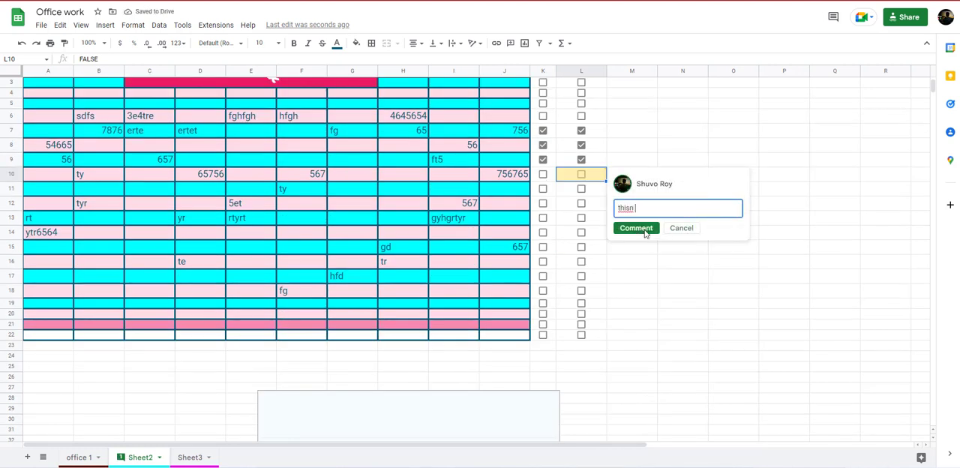
type("s not working")
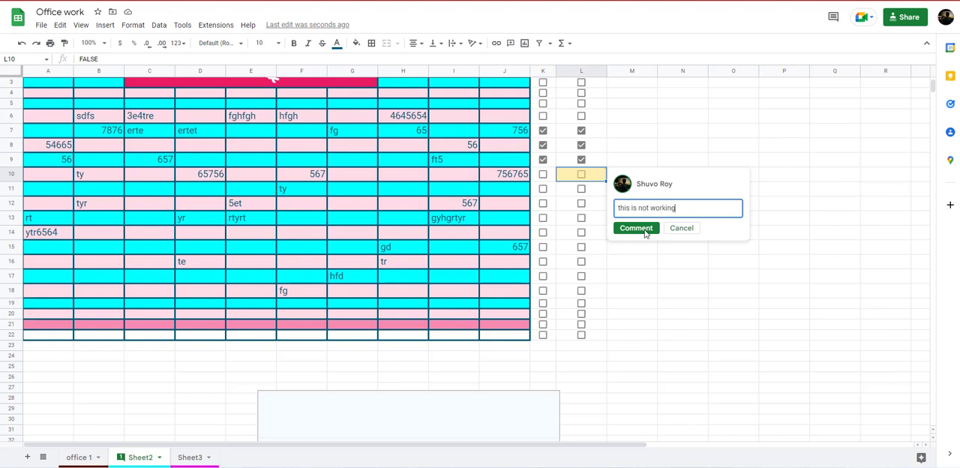
left_click(636, 228)
left_click(705, 267)
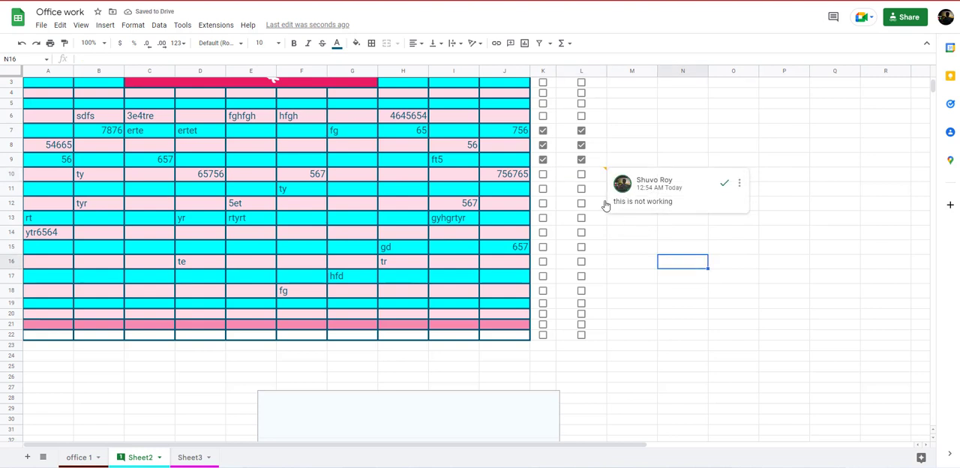
left_click(723, 184)
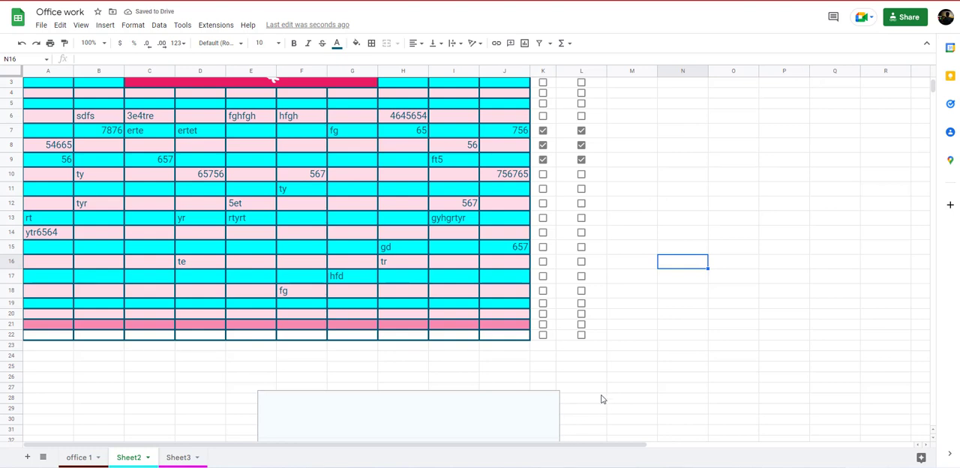
Highlight the "Multi file share position" tip on the 5 tips slide in Google Slides, and return to the Office work spreadsheet.
left_click(274, 0)
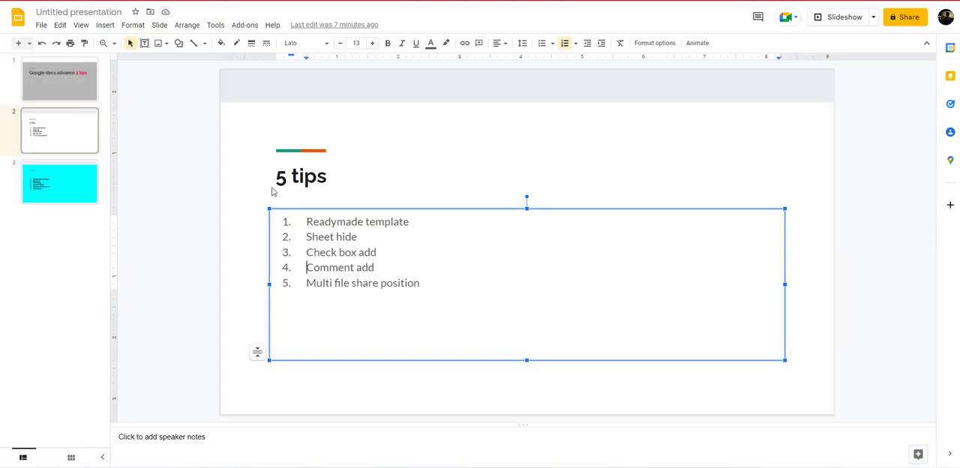
left_click_drag(307, 285, 421, 285)
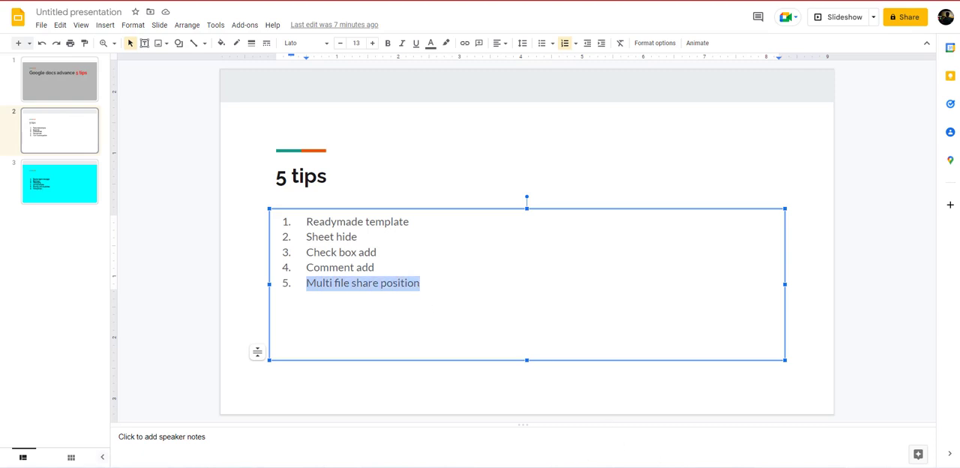
left_click(150, 1)
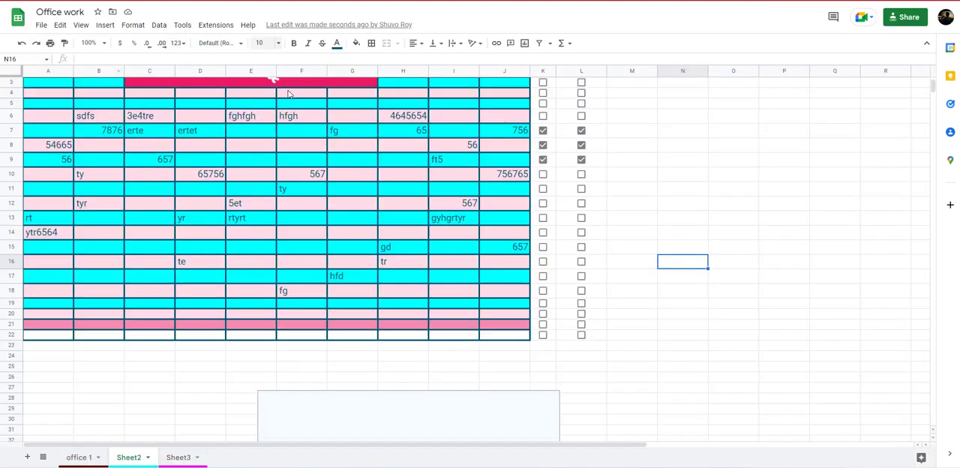
Review the options for emailing this file, including the attachment formats and Send yourself a copy, and cancel without sending.
left_click(43, 27)
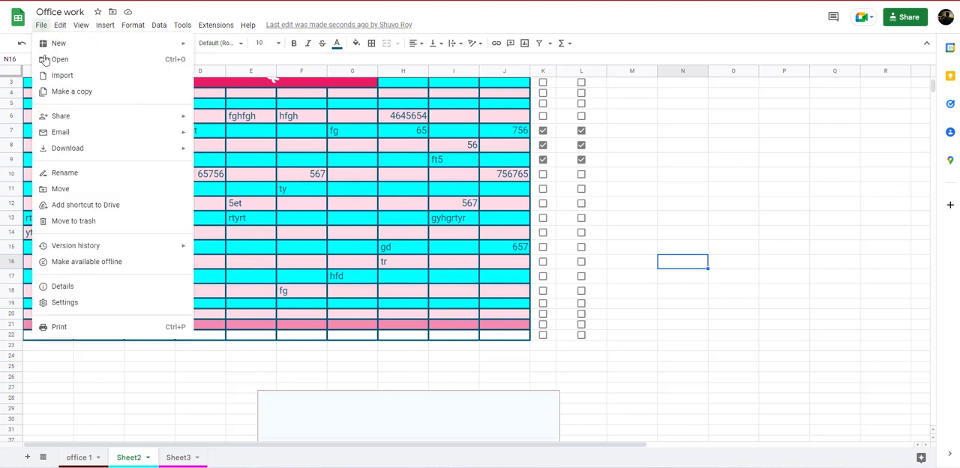
mouse_move(73, 147)
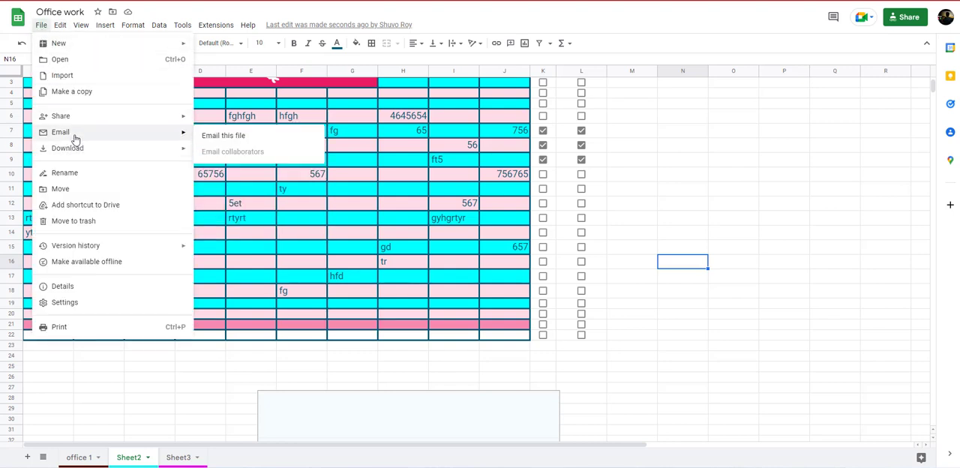
left_click(225, 137)
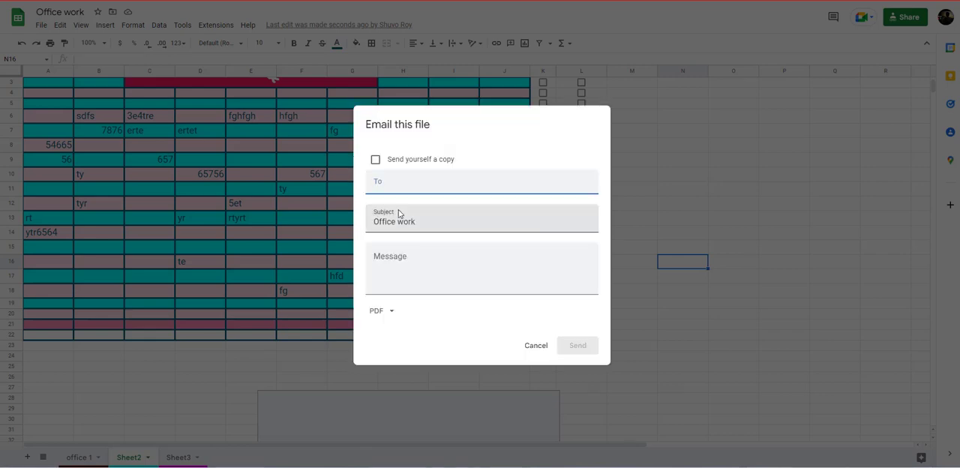
left_click(383, 311)
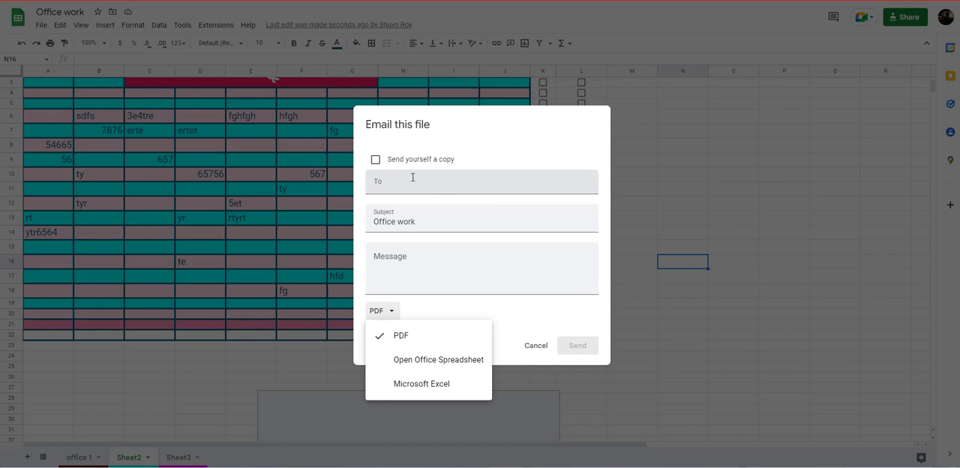
left_click(388, 258)
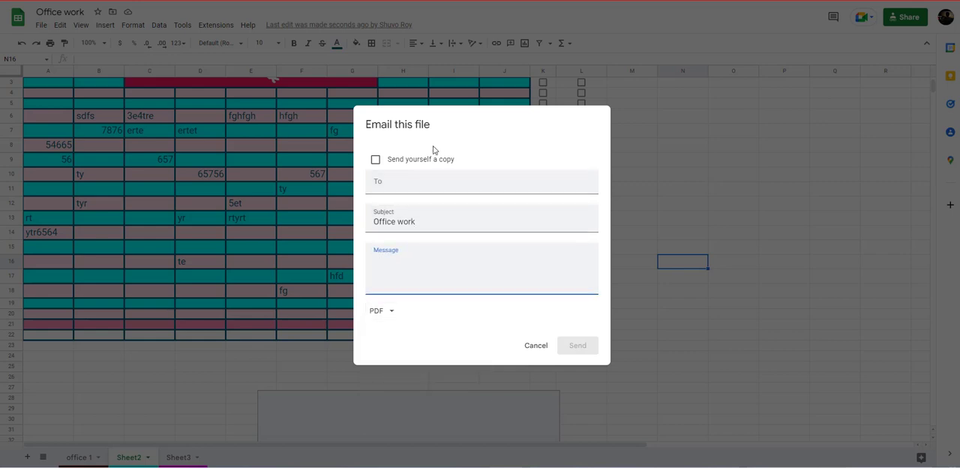
left_click(375, 160)
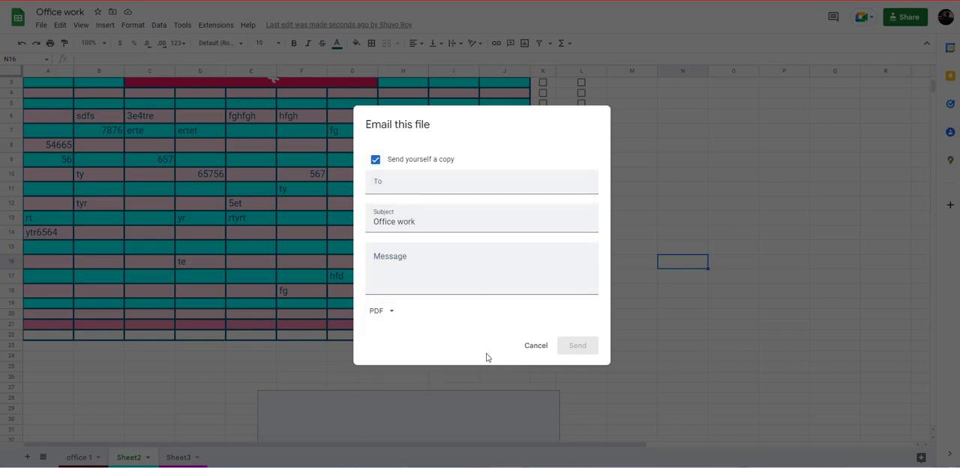
left_click(534, 346)
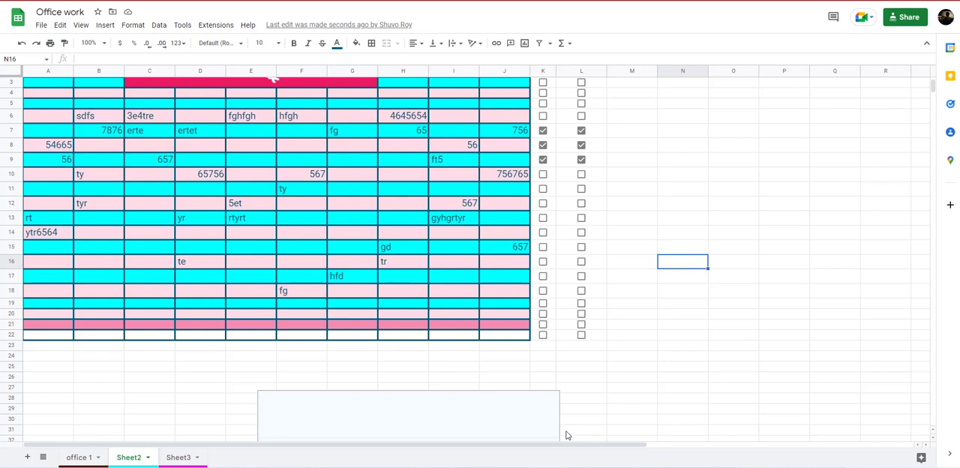
left_click(453, 379)
scroll(507, 333, "down", 2)
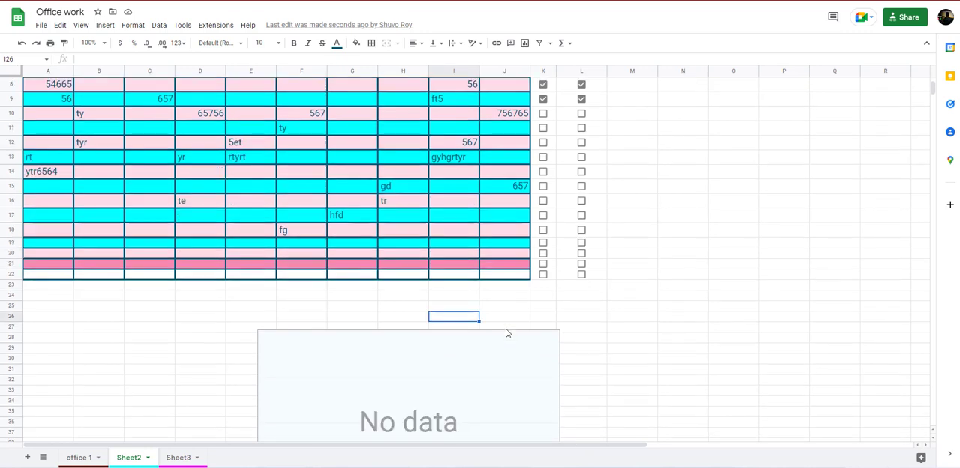
scroll(376, 357, "up", 3)
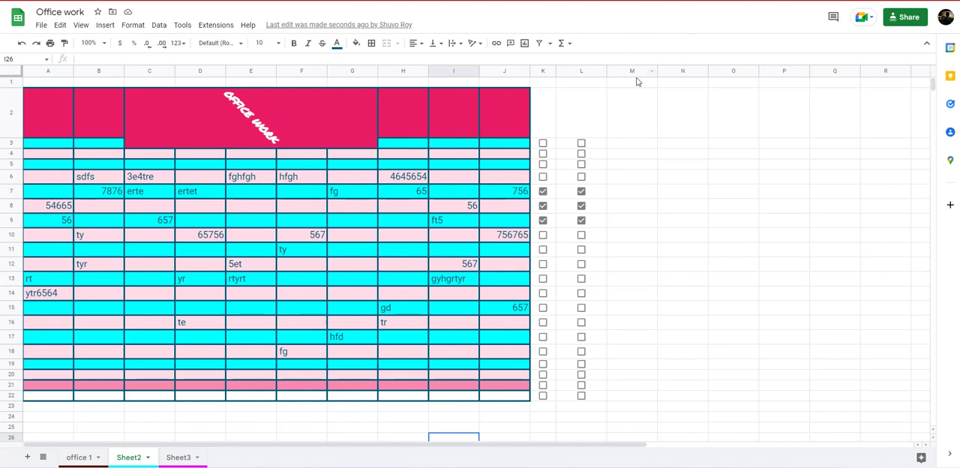
left_click(600, 236)
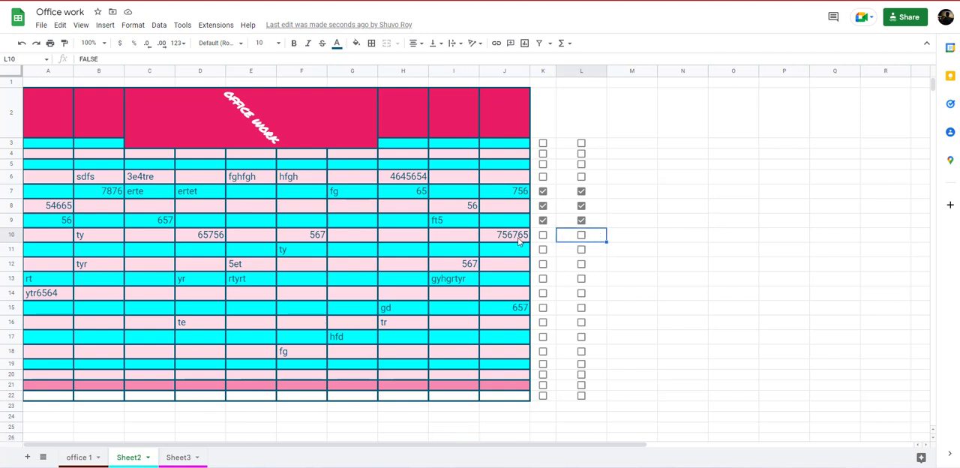
left_click(519, 240)
left_click(441, 282)
left_click(405, 176)
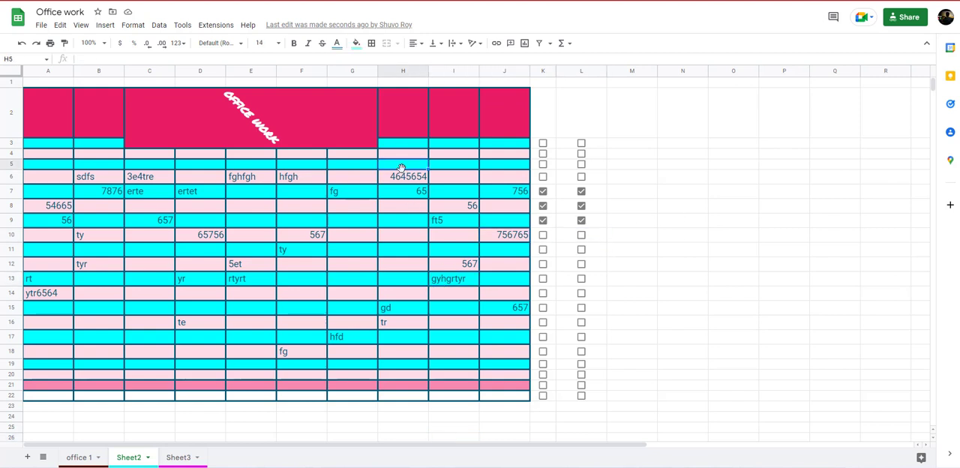
left_click(492, 237)
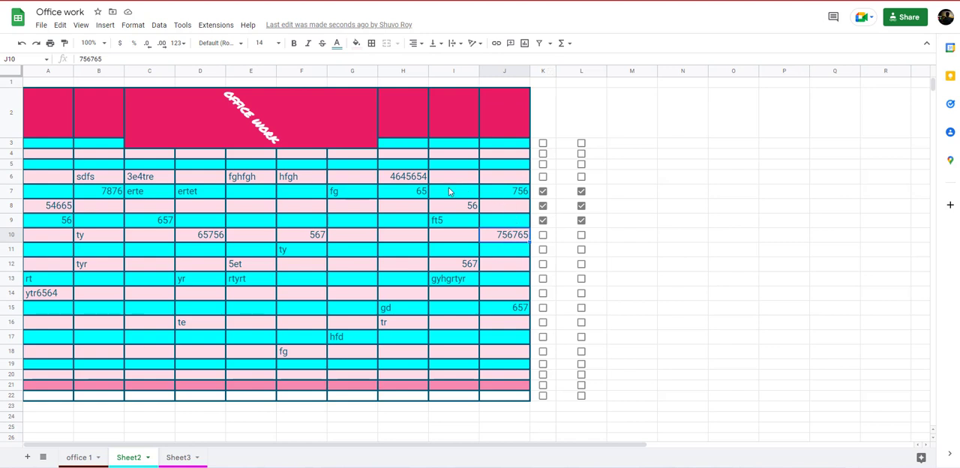
Replace the contents of cell I13 with "facebook".
left_click(456, 282)
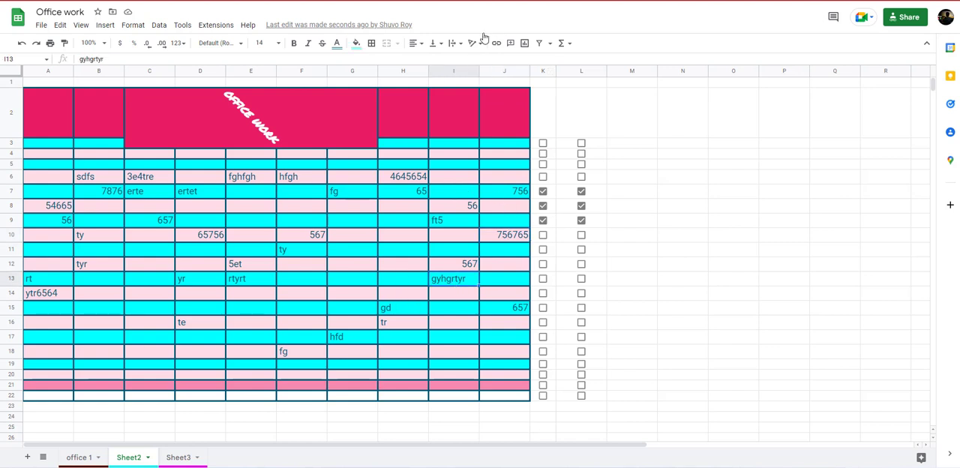
double_click(454, 281)
type("facebook")
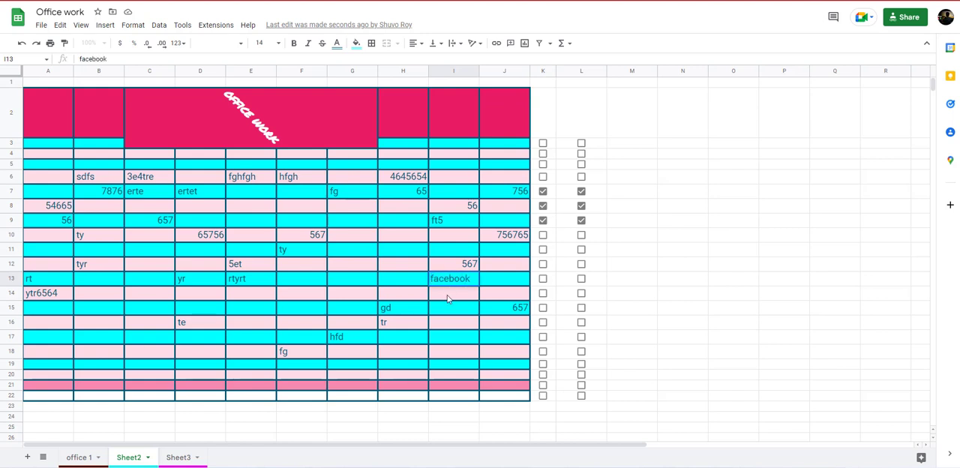
key("Return")
right_click(473, 283)
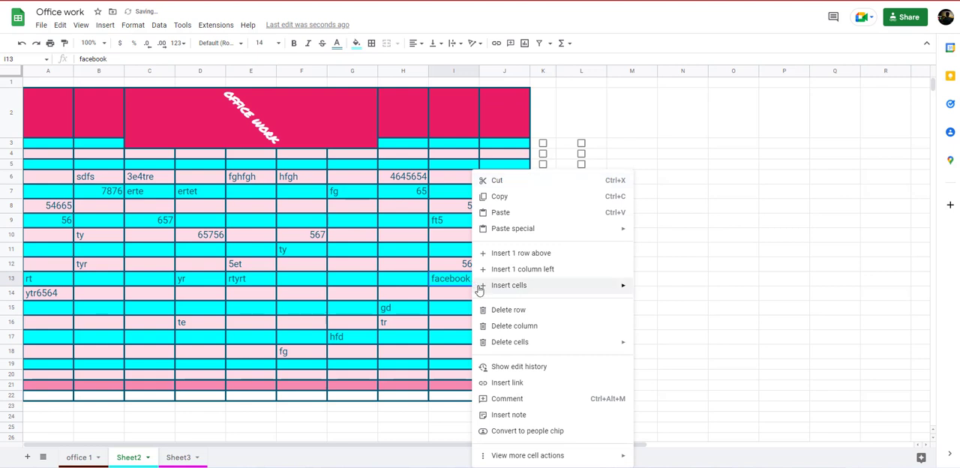
left_click(496, 43)
left_click(495, 43)
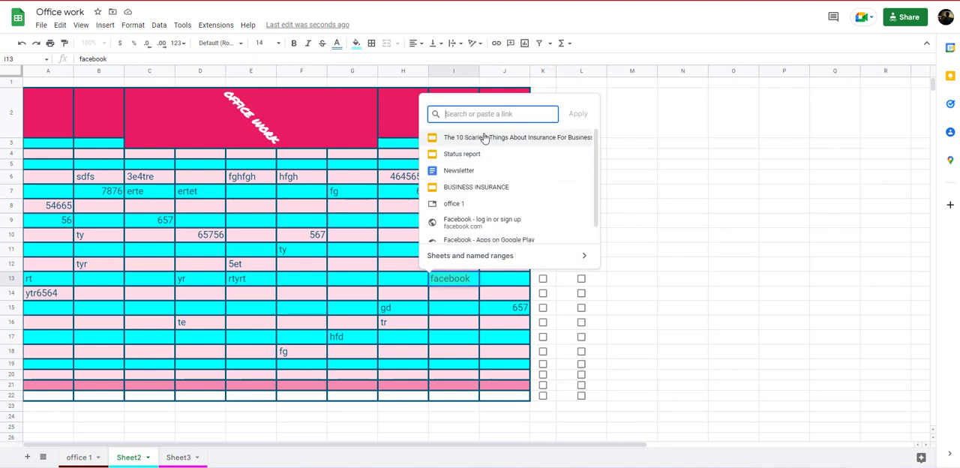
type("www")
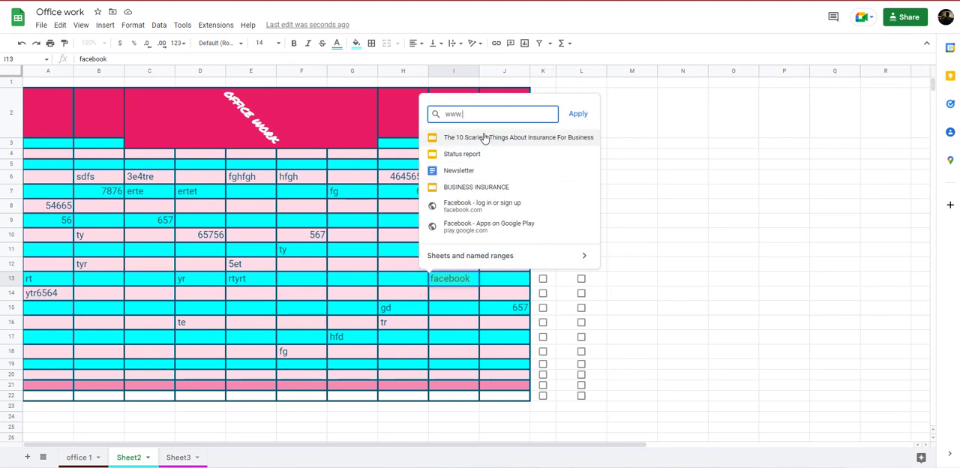
type(".facebook.com")
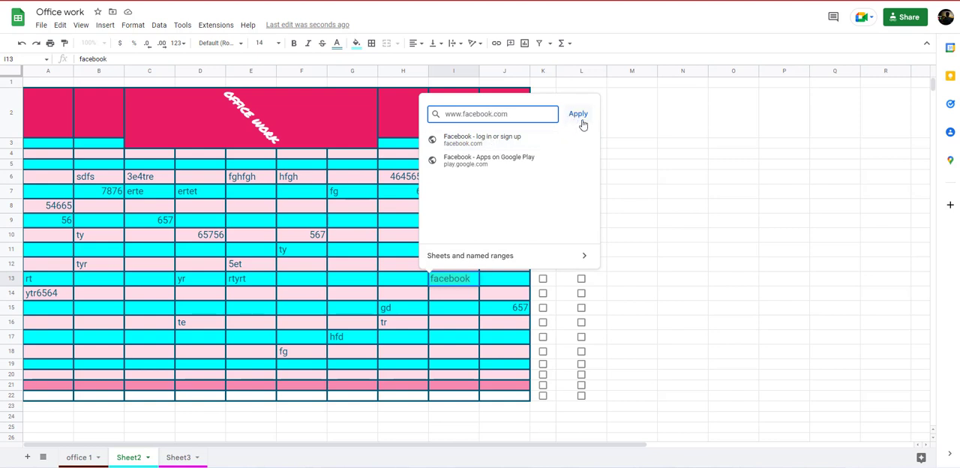
left_click(578, 115)
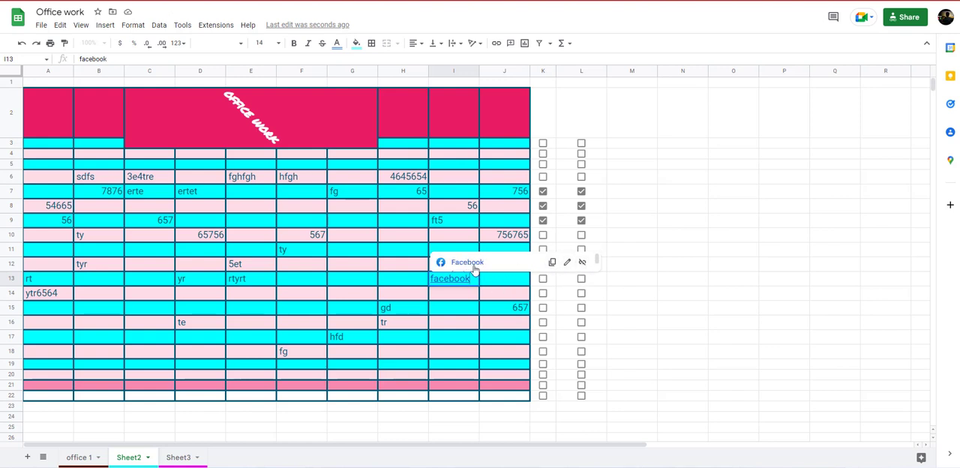
left_click(684, 282)
Edit the link in cell I13 by clearing its display text, and apply the change.
mouse_move(464, 285)
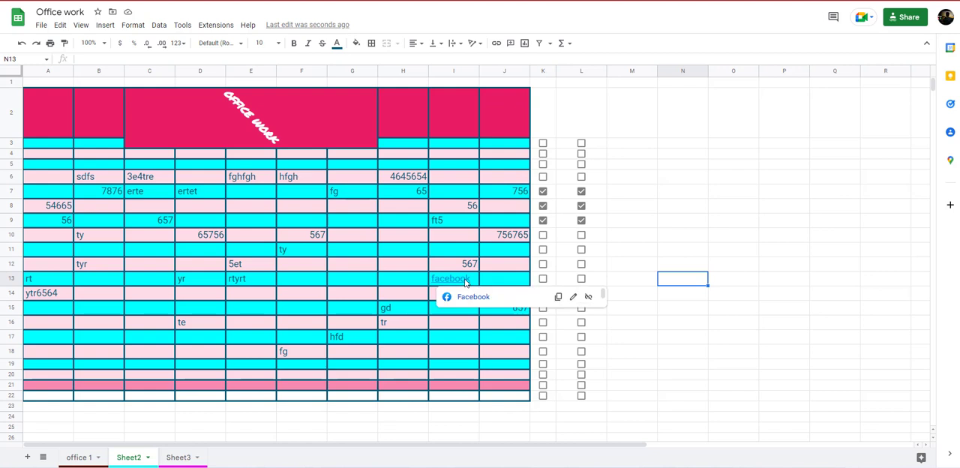
left_click(574, 299)
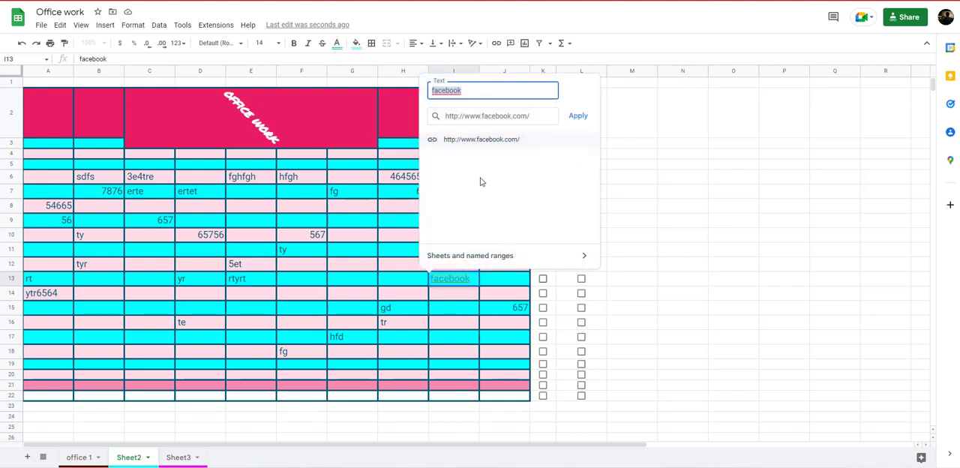
key("BackSpace")
left_click(576, 117)
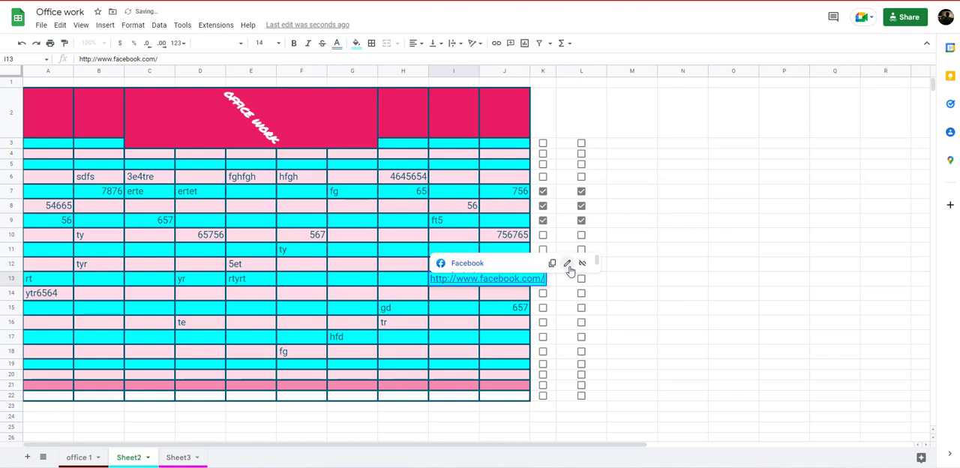
Set the display text of the Facebook link in cell I13 to "hjkh".
left_click(567, 264)
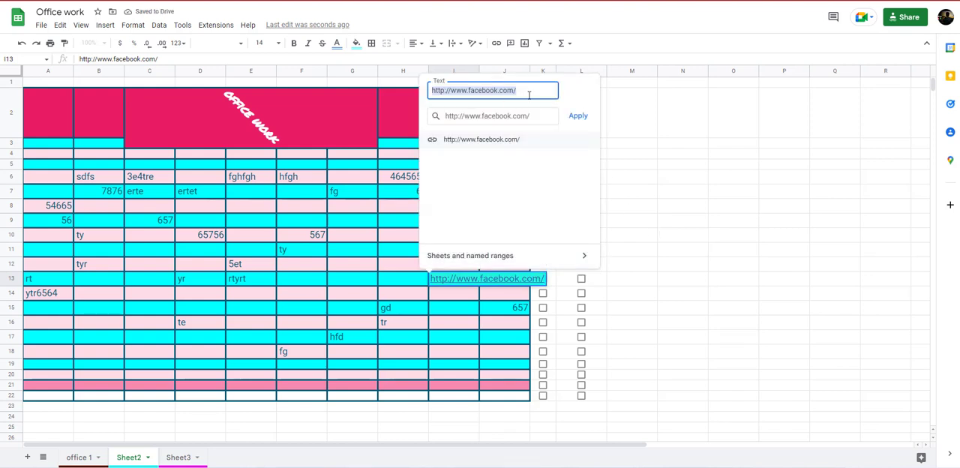
type("hjkh")
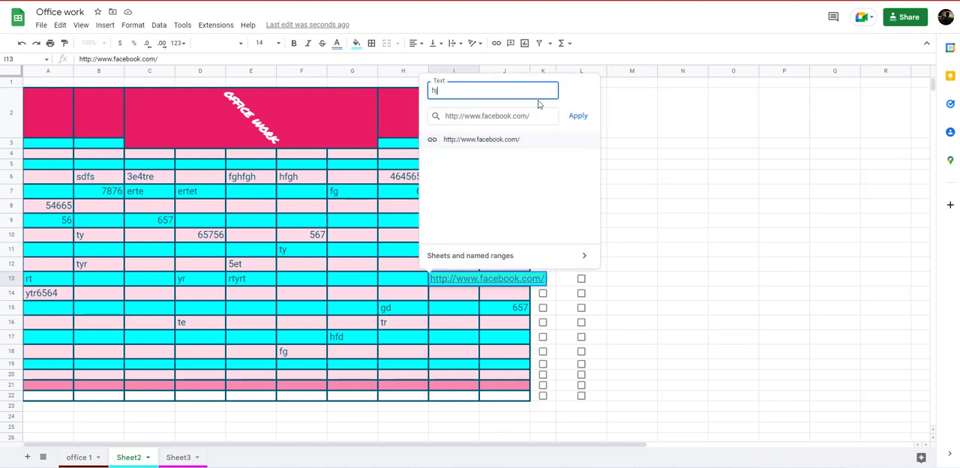
left_click(578, 116)
left_click(678, 235)
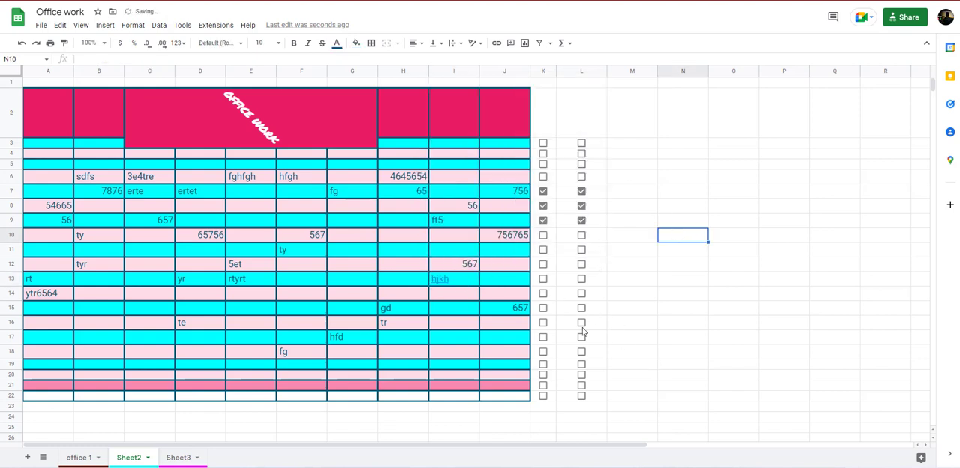
Overwrite the linked text in cell I13 with "fgdfg".
double_click(469, 279)
type("fgdfg")
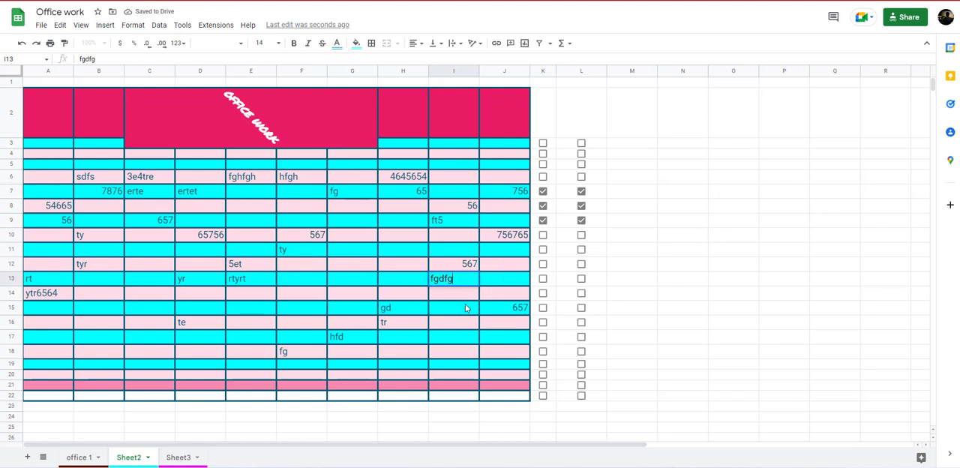
key("Return")
left_click(474, 281)
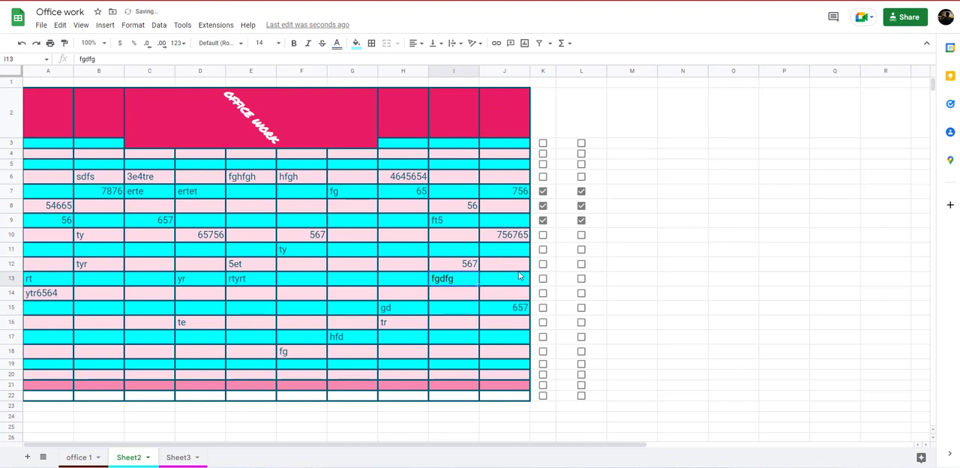